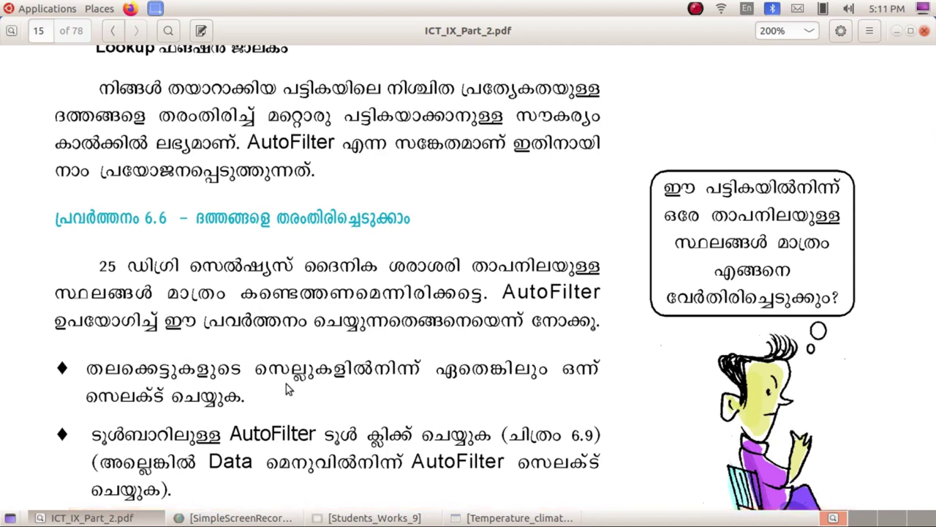
Step: Switch from the PDF viewer to the Temperature_climate spreadsheet in Calc
{"action": "left_click", "coordinate": [515, 517]}
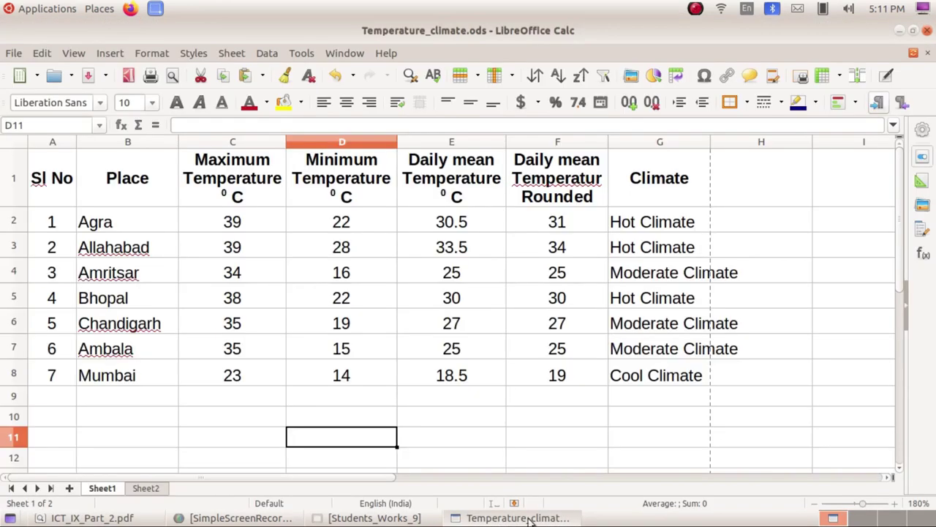
Step: Select the Daily mean Temperatur Rounded heading in F1, then minimise Calc to reveal the PDF
{"action": "left_click", "coordinate": [549, 412]}
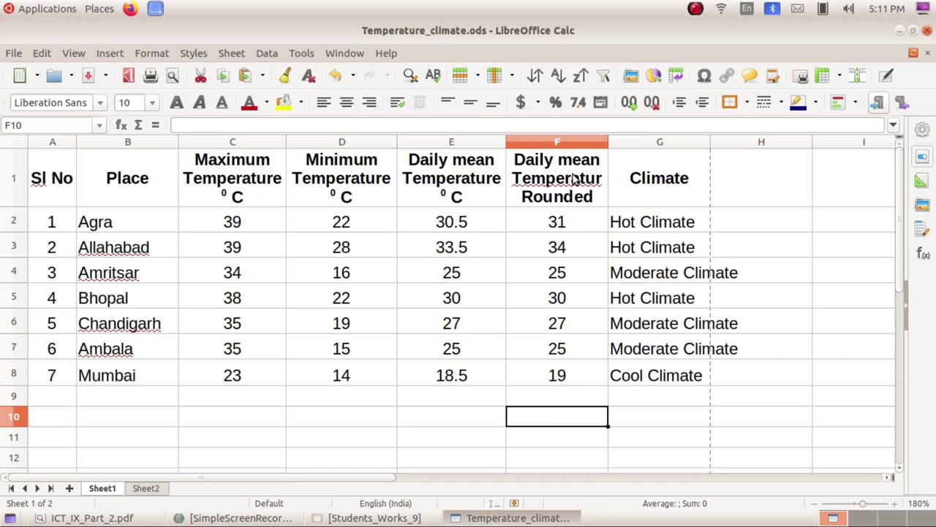
{"action": "left_click", "coordinate": [574, 179]}
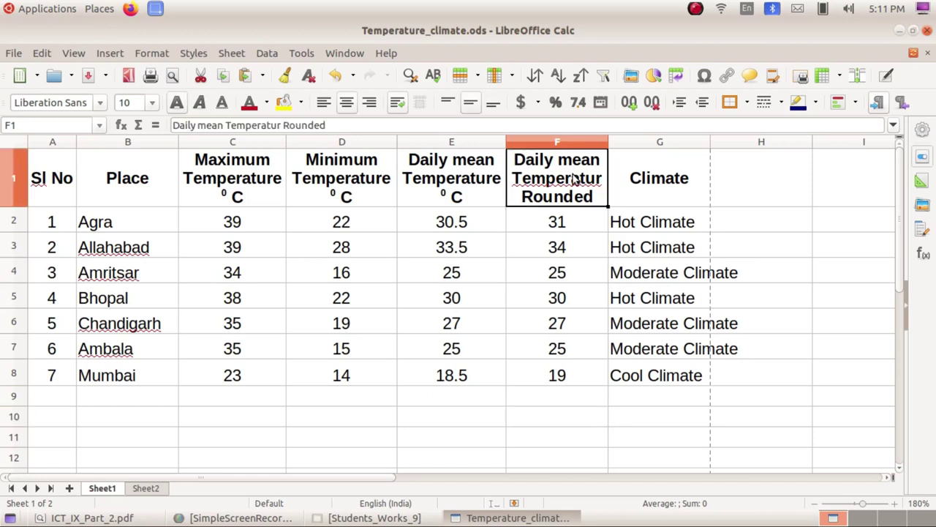
{"action": "left_click", "coordinate": [513, 518]}
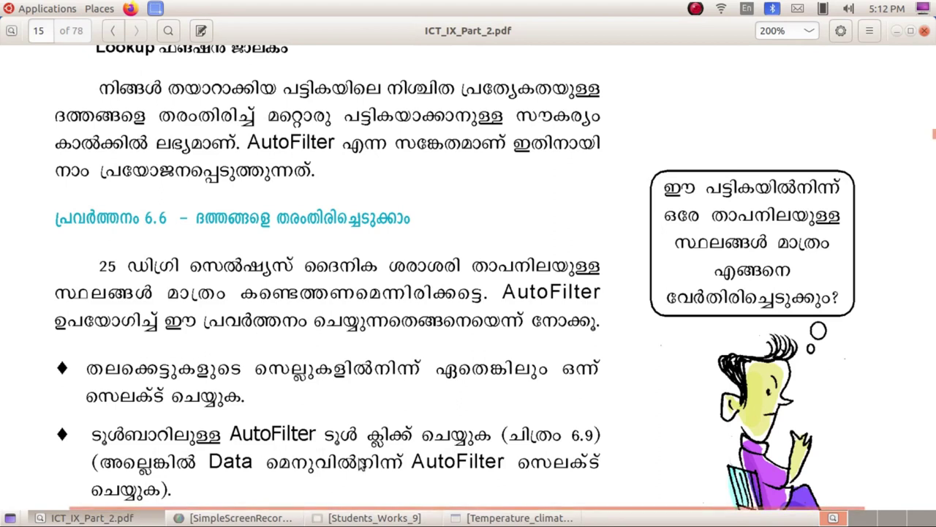
Step: Restore the Temperature_climate Calc window in front of the PDF
{"action": "left_click", "coordinate": [499, 518]}
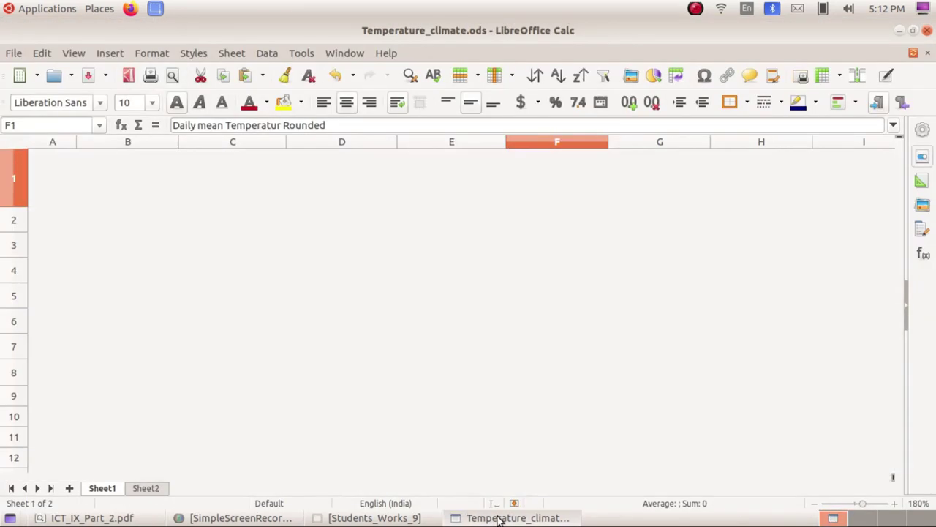
Step: Turn on AutoFilter for the table headings, toggling it off and on again via Data > AutoFilter
{"action": "left_click", "coordinate": [604, 77]}
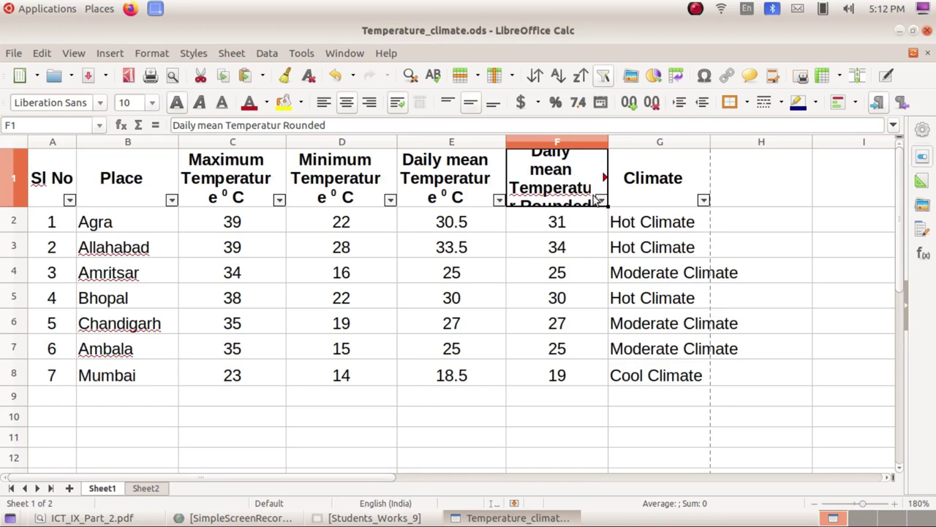
{"action": "left_click", "coordinate": [267, 54]}
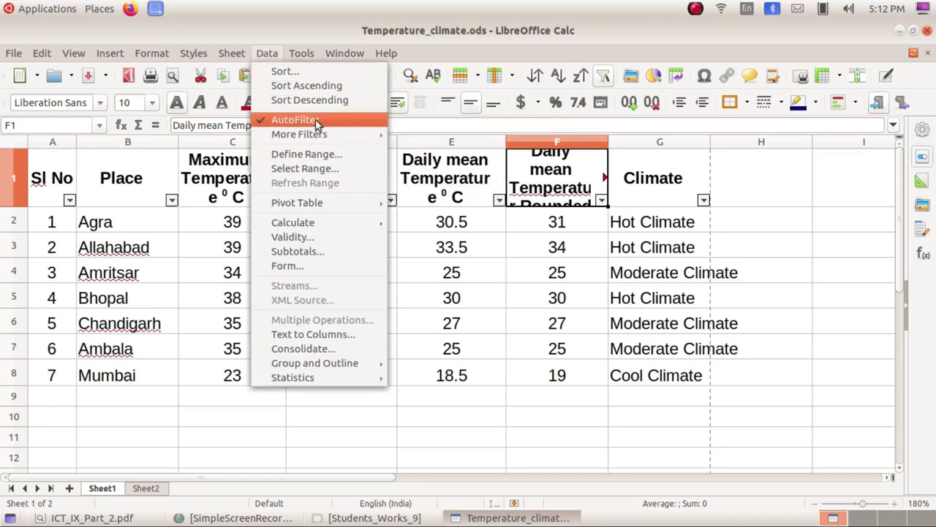
{"action": "left_click", "coordinate": [316, 120]}
{"action": "left_click", "coordinate": [269, 54]}
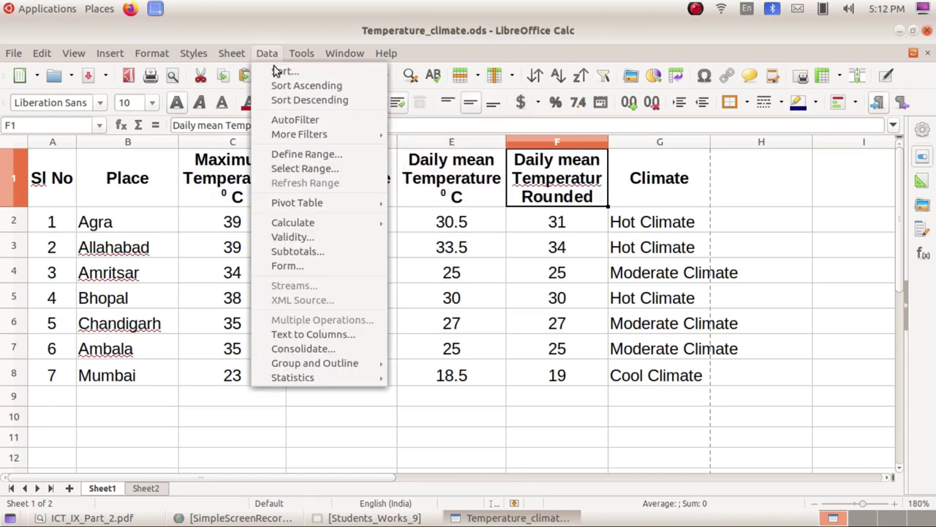
{"action": "left_click", "coordinate": [299, 120]}
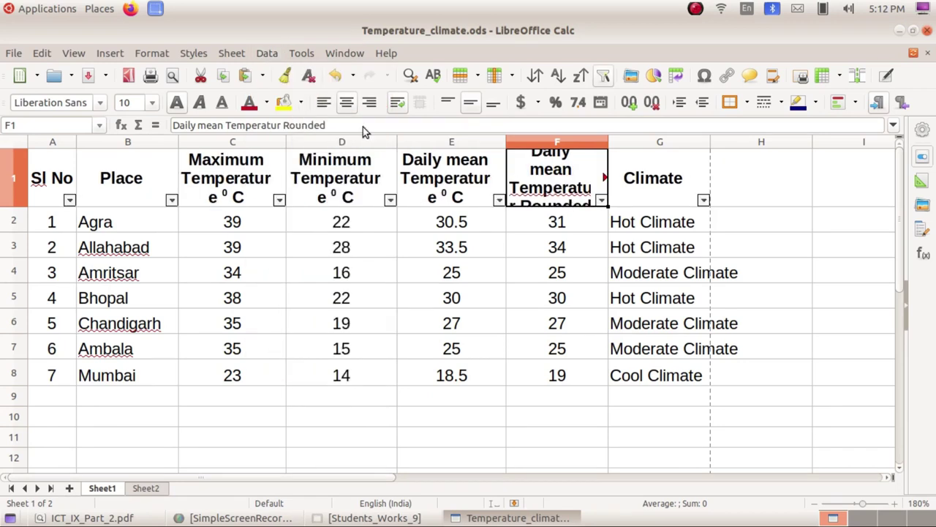
{"action": "left_click", "coordinate": [269, 56]}
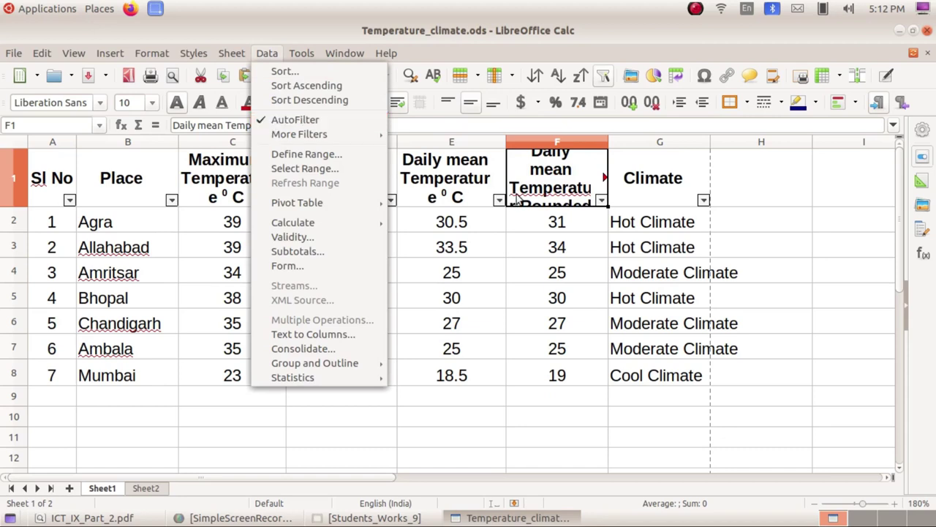
Step: Widen column F so its heading fits, then return to the PDF
{"action": "left_click", "coordinate": [578, 227]}
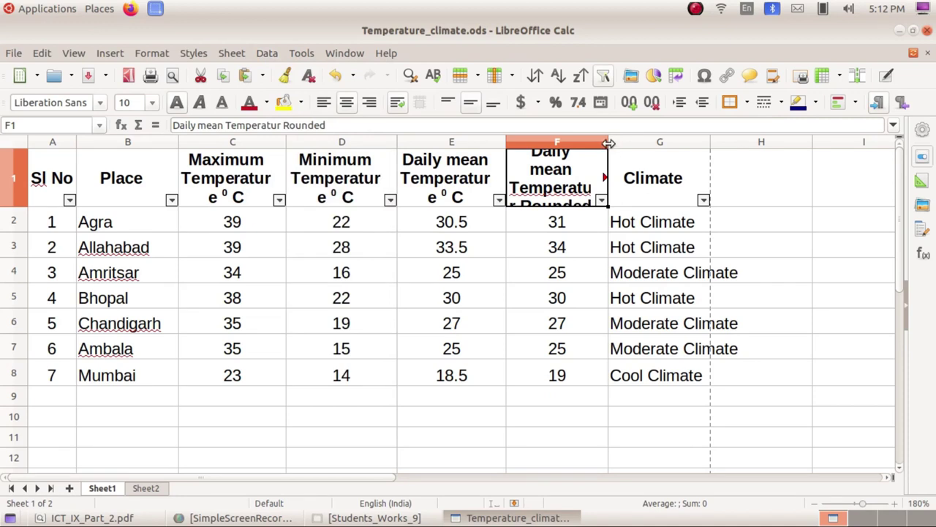
{"action": "left_click_drag", "start_coordinate": [608, 143], "coordinate": [620, 143]}
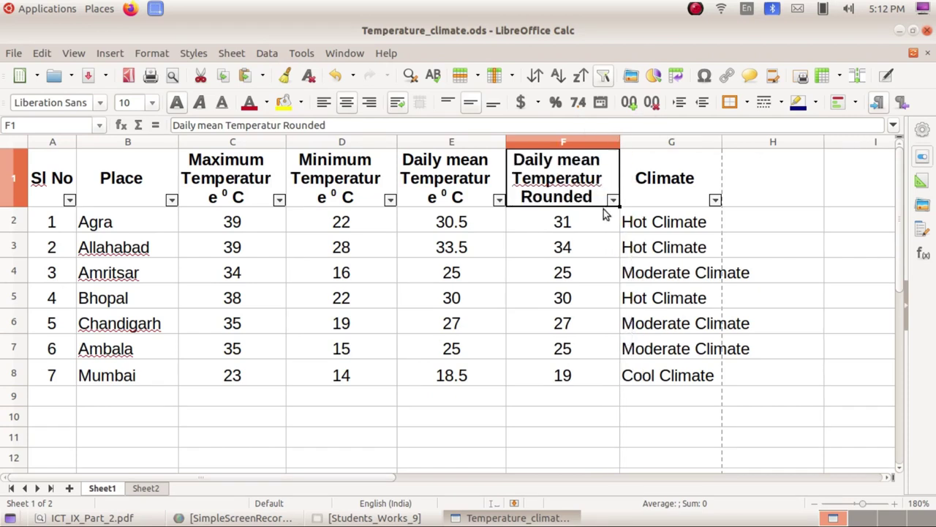
{"action": "left_click", "coordinate": [512, 517]}
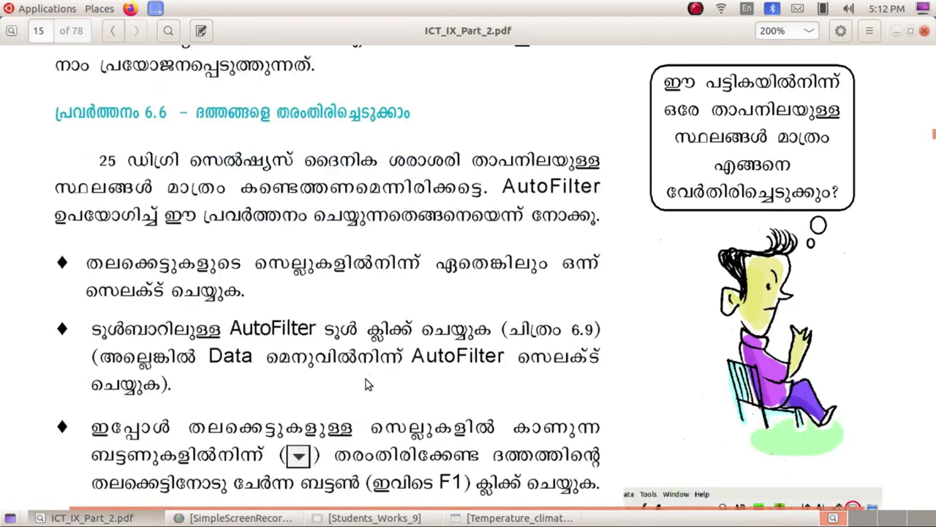
Step: Read down the PDF to the filtering steps and figure 6.9, then bring the spreadsheet back
{"action": "scroll", "coordinate": [366, 379], "scroll_direction": "down", "scroll_amount": 3}
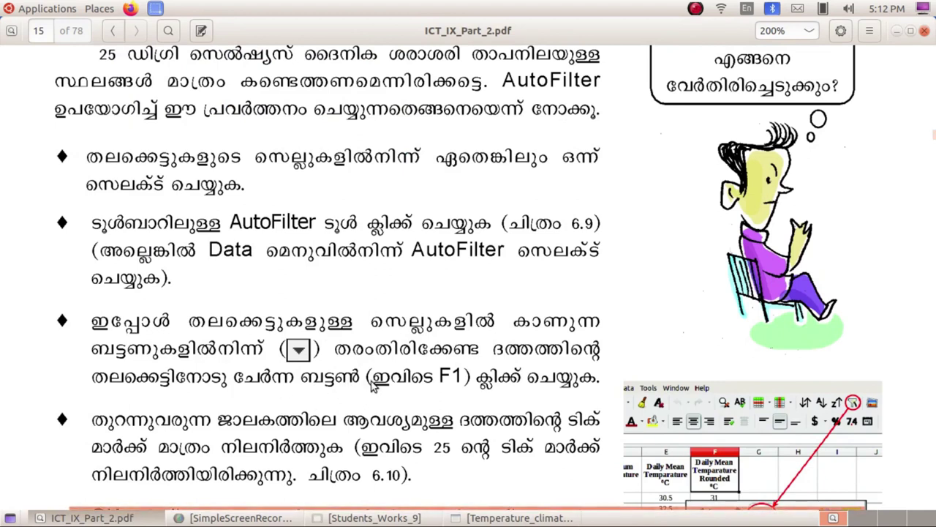
{"action": "left_click", "coordinate": [516, 517]}
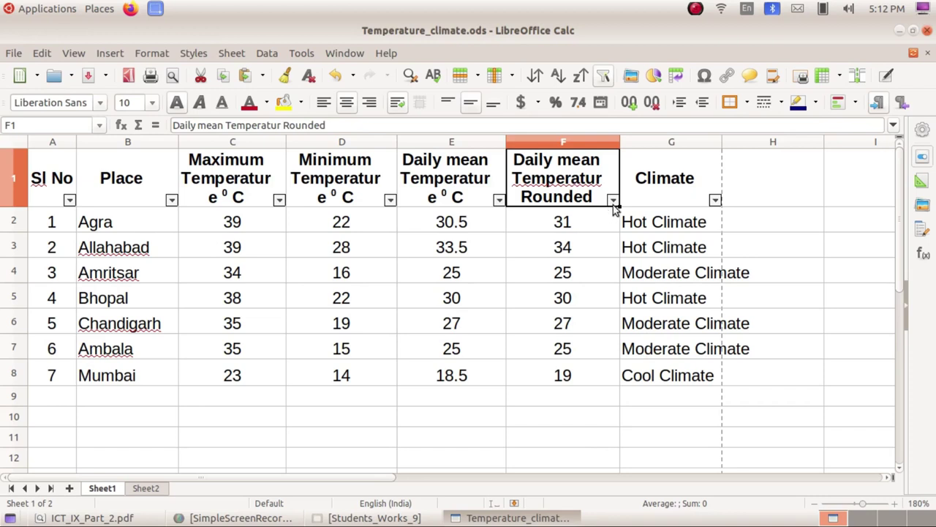
{"action": "left_click", "coordinate": [516, 518]}
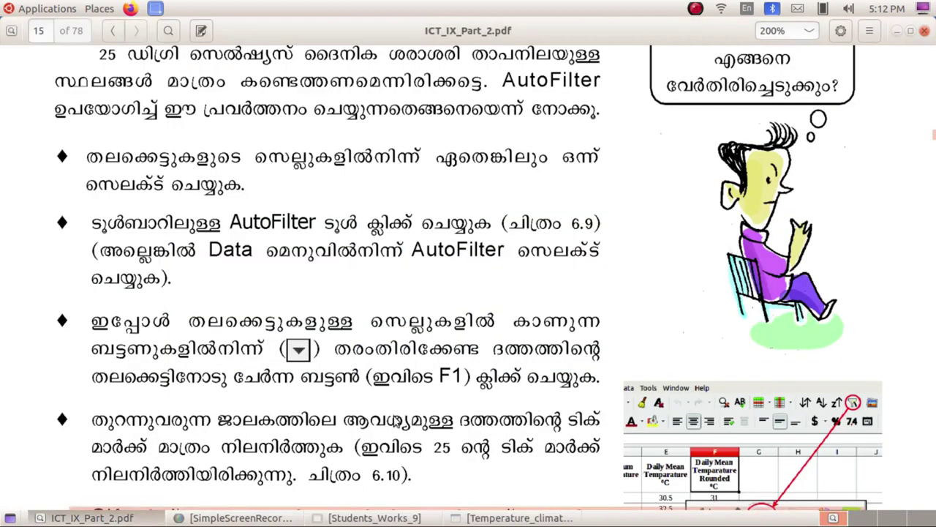
{"action": "scroll", "coordinate": [388, 405], "scroll_direction": "down", "scroll_amount": 1}
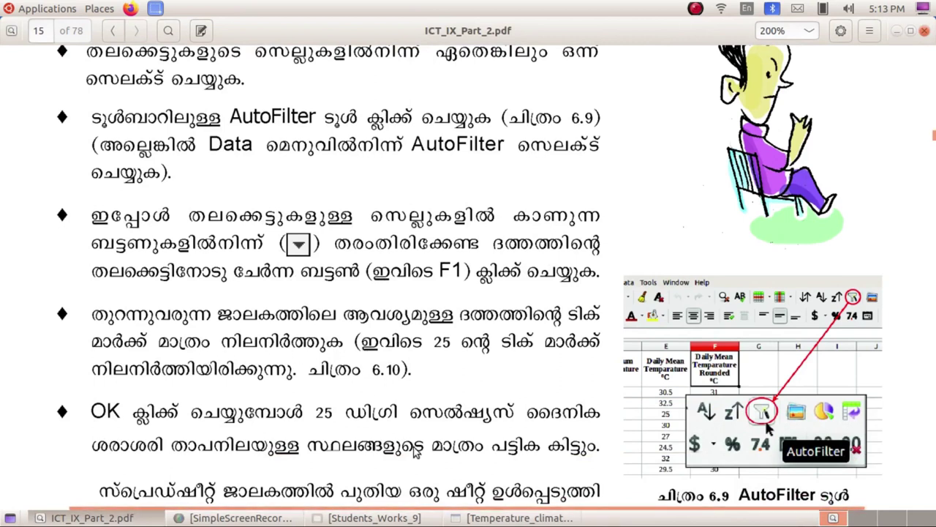
{"action": "left_click", "coordinate": [512, 517]}
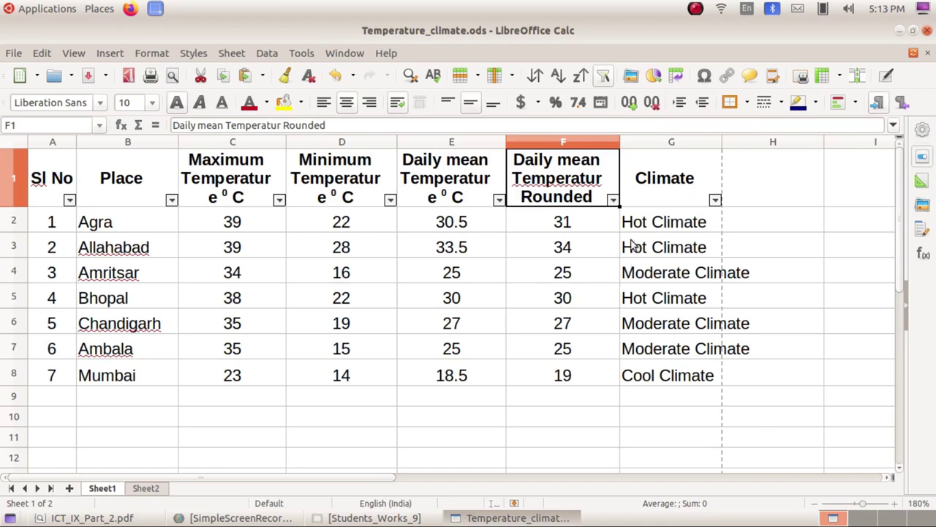
Step: Filter column F to rounded mean 25 only, leaving Amritsar and Ambala, then switch to the PDF
{"action": "left_click", "coordinate": [614, 200]}
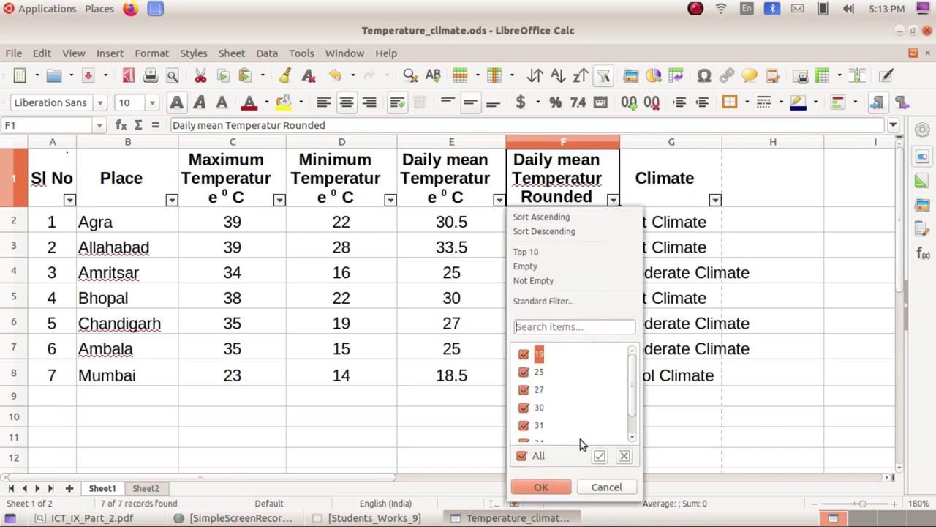
{"action": "scroll", "coordinate": [540, 387], "scroll_direction": "down", "scroll_amount": 1}
{"action": "scroll", "coordinate": [538, 427], "scroll_direction": "up", "scroll_amount": 1}
{"action": "left_click", "coordinate": [522, 456]}
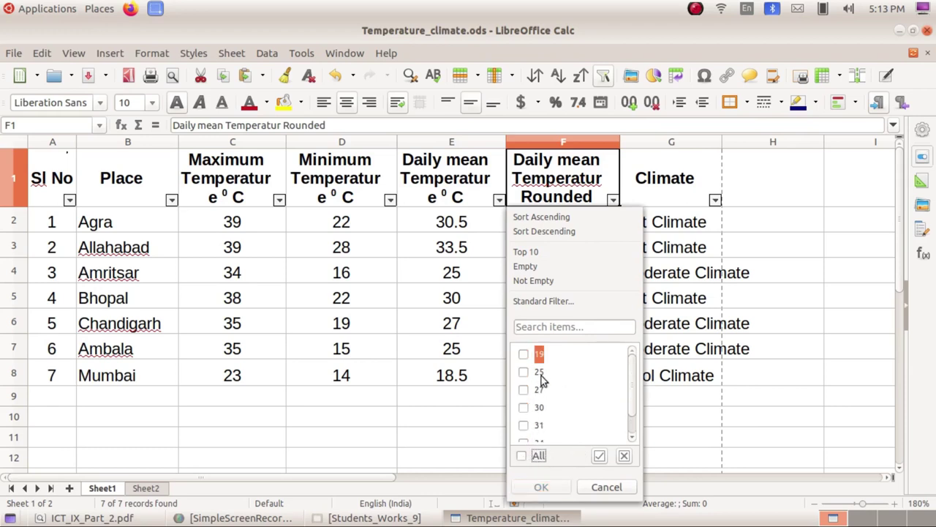
{"action": "scroll", "coordinate": [632, 383], "scroll_direction": "down", "scroll_amount": 1}
{"action": "scroll", "coordinate": [628, 374], "scroll_direction": "up", "scroll_amount": 1}
{"action": "left_click", "coordinate": [523, 372]}
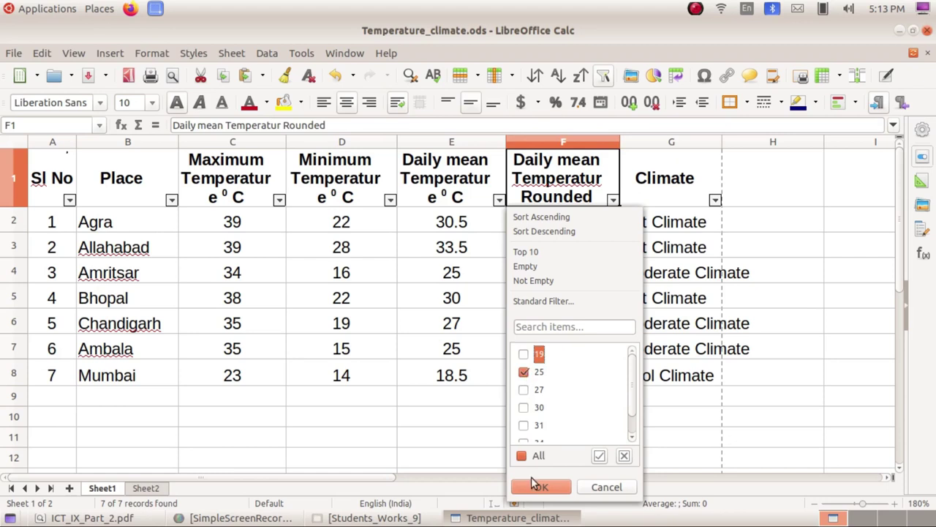
{"action": "left_click", "coordinate": [541, 487]}
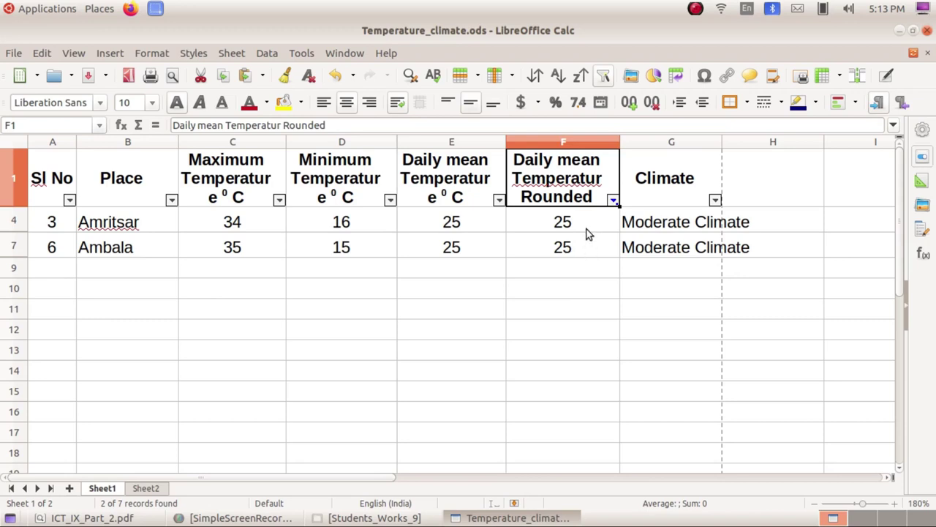
{"action": "key", "text": "alt+Tab"}
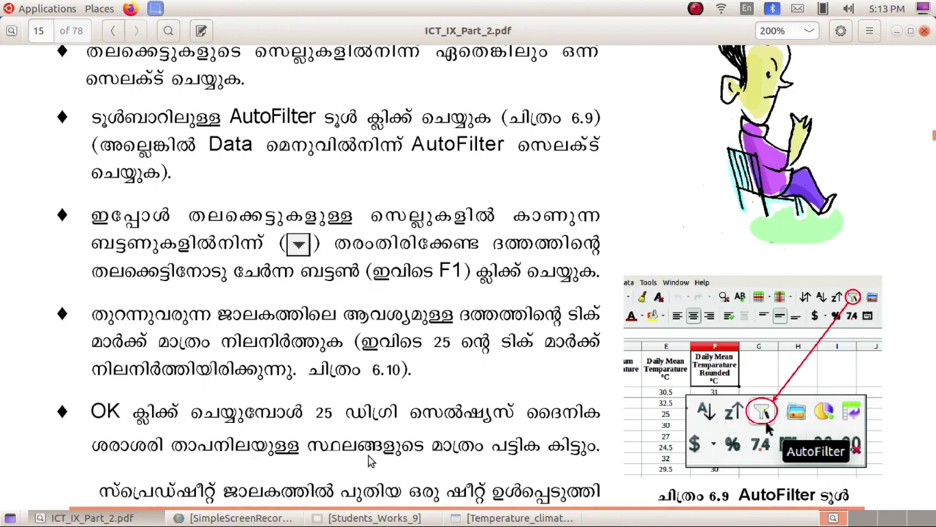
{"action": "left_click", "coordinate": [512, 517]}
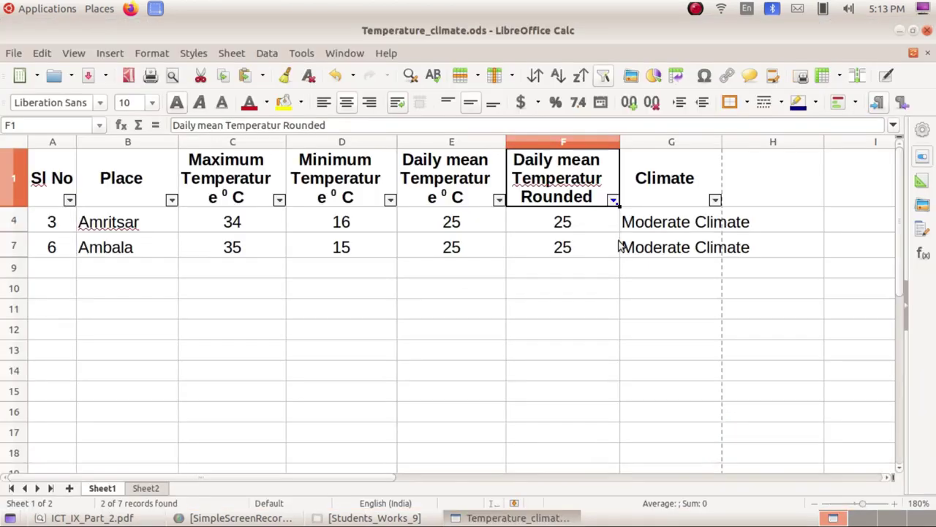
{"action": "left_click", "coordinate": [516, 517]}
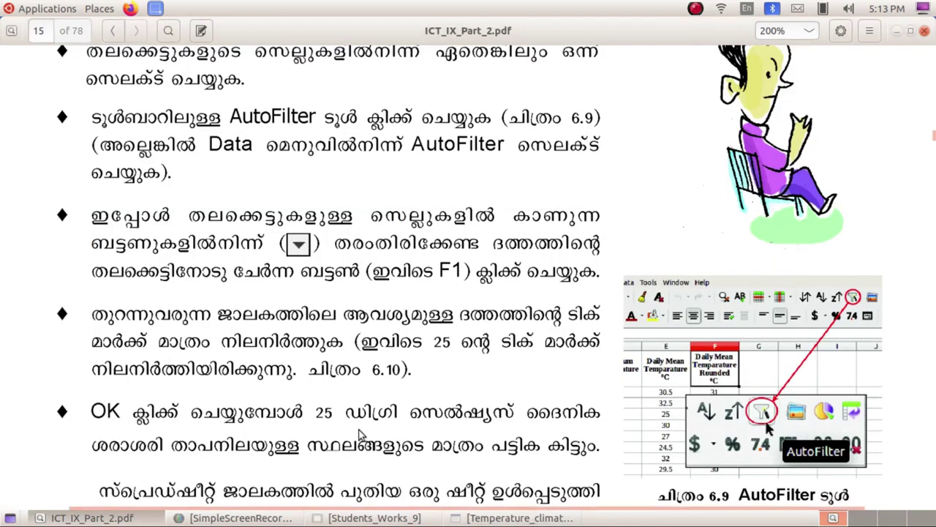
{"action": "scroll", "coordinate": [361, 398], "scroll_direction": "down", "scroll_amount": 2}
{"action": "scroll", "coordinate": [361, 397], "scroll_direction": "down", "scroll_amount": 1}
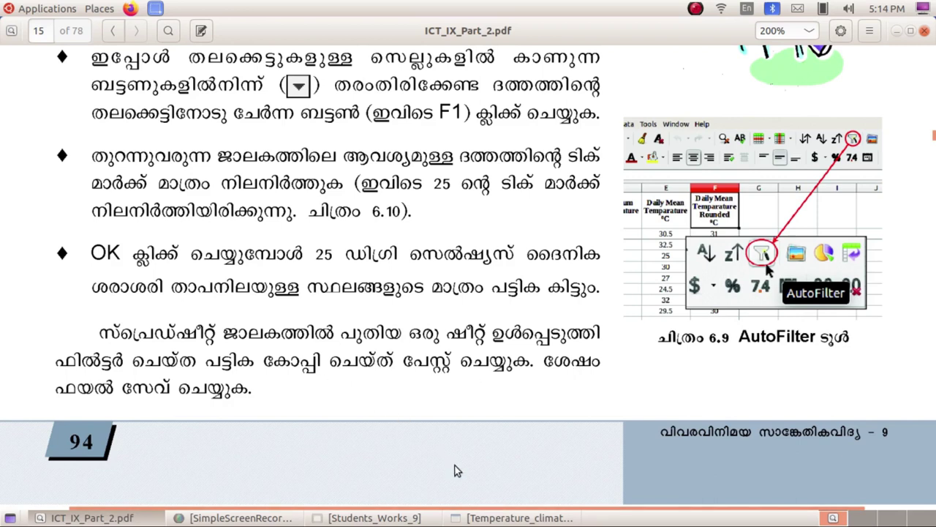
{"action": "left_click", "coordinate": [516, 517]}
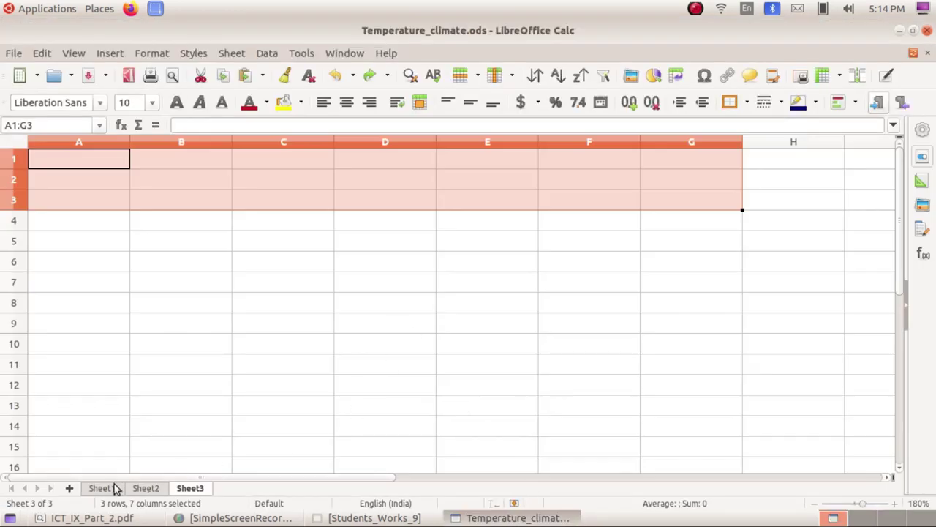
Step: Discard the previous extra sheet and add a new empty Sheet3
{"action": "left_click", "coordinate": [106, 488]}
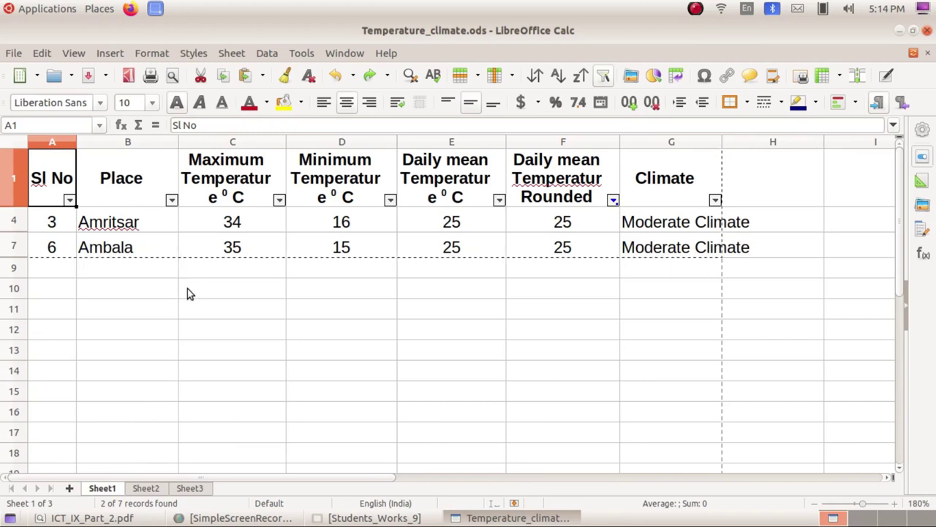
{"action": "key", "text": "ctrl+y"}
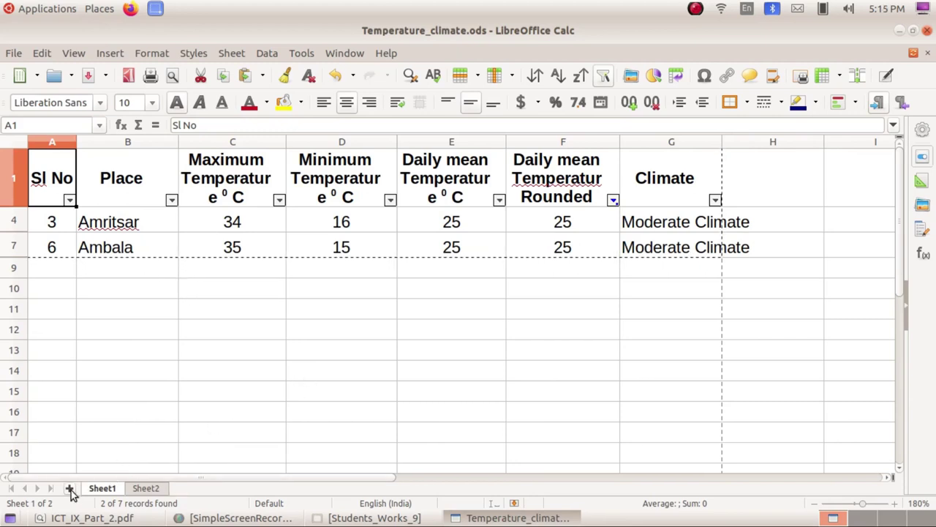
{"action": "left_click", "coordinate": [69, 488]}
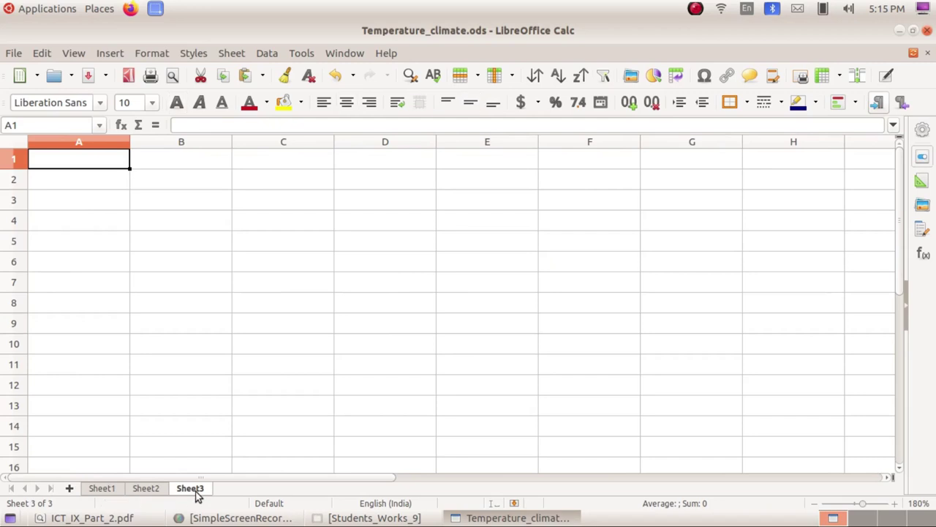
Step: Copy the filtered table A1:G7 from Sheet1 and paste it into Sheet3
{"action": "left_click", "coordinate": [97, 488]}
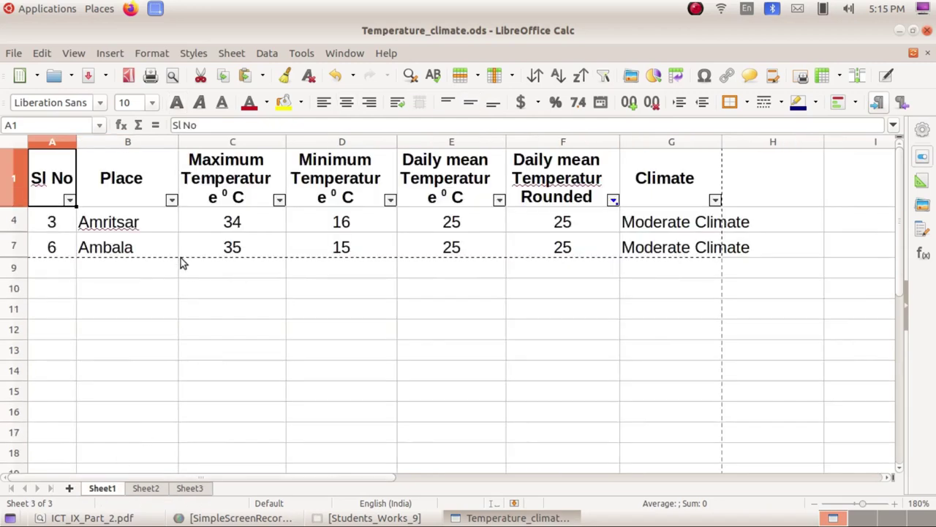
{"action": "mouse_move", "coordinate": [67, 177]}
{"action": "left_mouse_down"}
{"action": "mouse_move", "coordinate": [543, 220]}
{"action": "mouse_move", "coordinate": [655, 247]}
{"action": "left_mouse_up"}
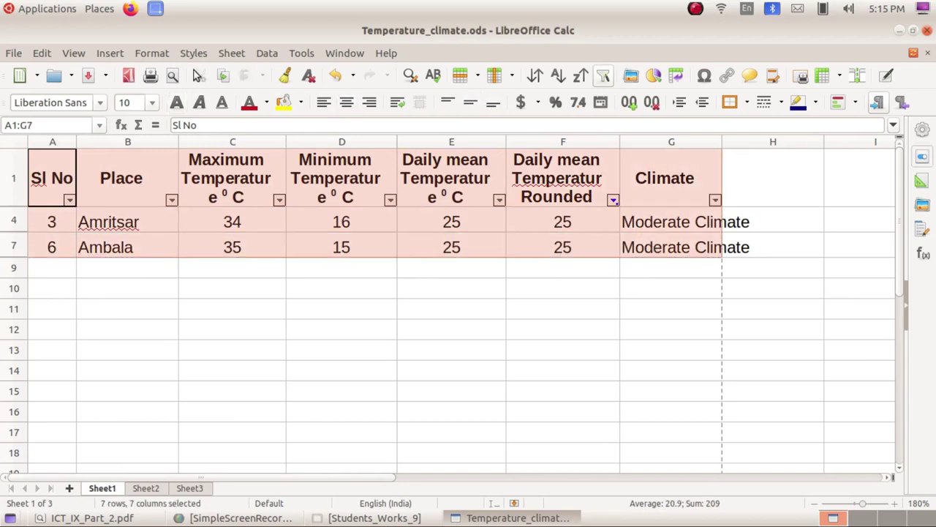
{"action": "left_click", "coordinate": [44, 55]}
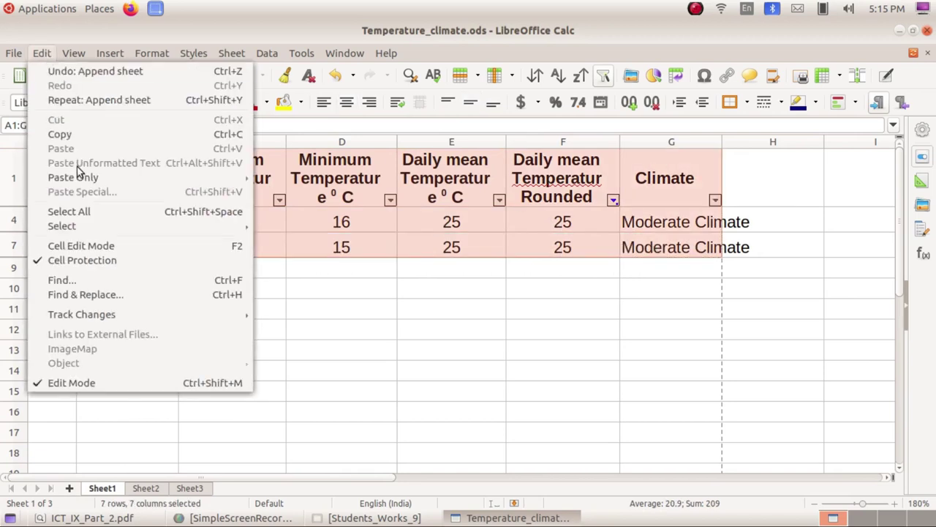
{"action": "left_click", "coordinate": [73, 134]}
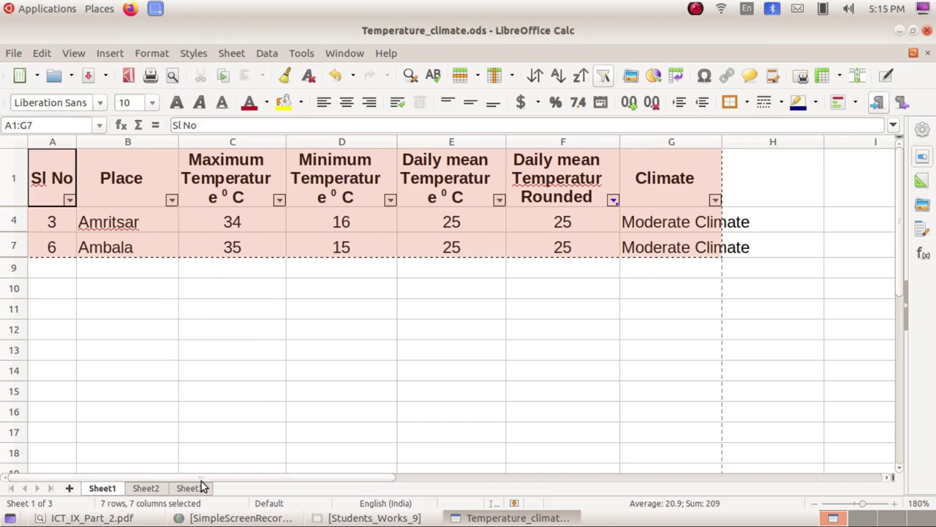
{"action": "left_click", "coordinate": [203, 488]}
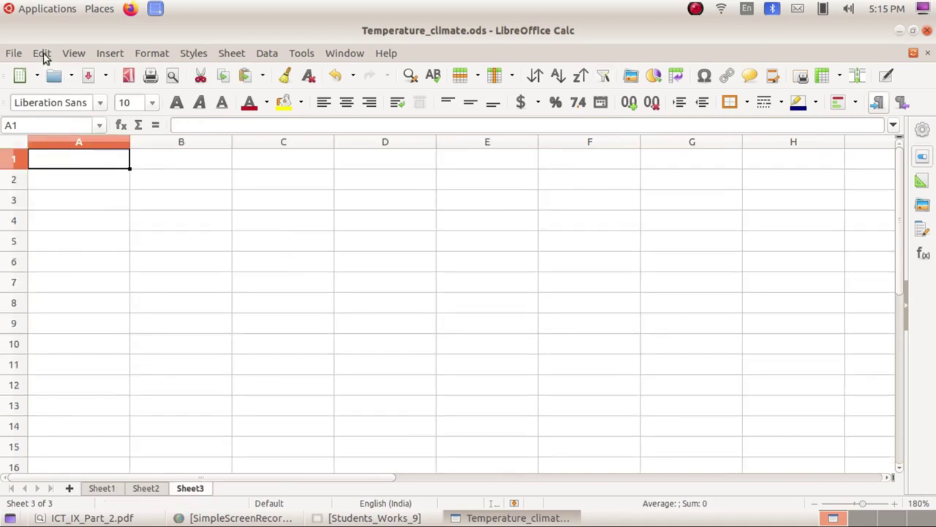
{"action": "left_click", "coordinate": [42, 53]}
{"action": "left_click", "coordinate": [85, 147]}
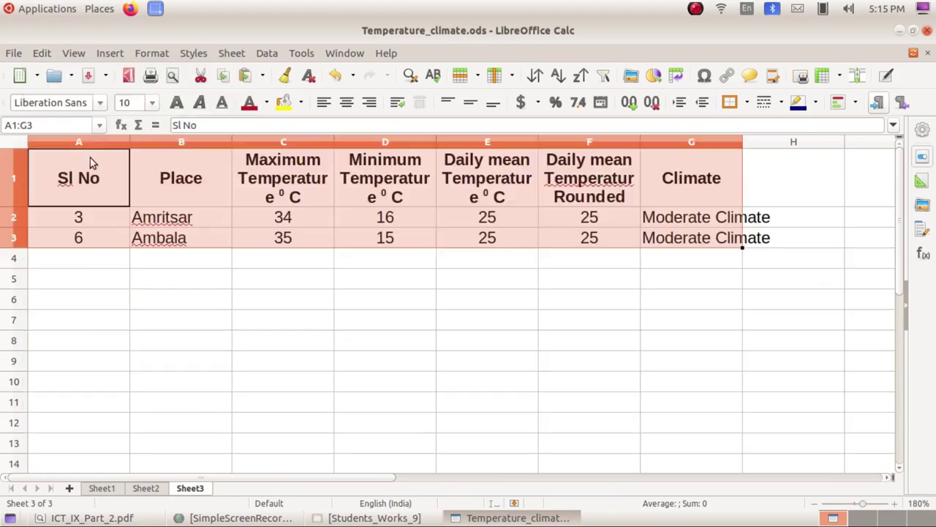
{"action": "left_click", "coordinate": [581, 340]}
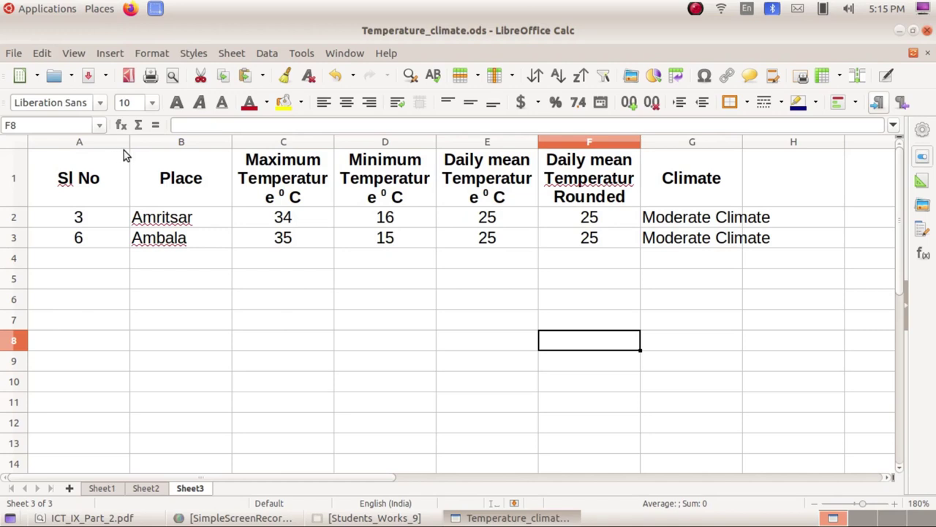
Step: Narrow column A on Sheet3, save the workbook, and return to Sheet1
{"action": "left_click_drag", "start_coordinate": [130, 142], "coordinate": [85, 142]}
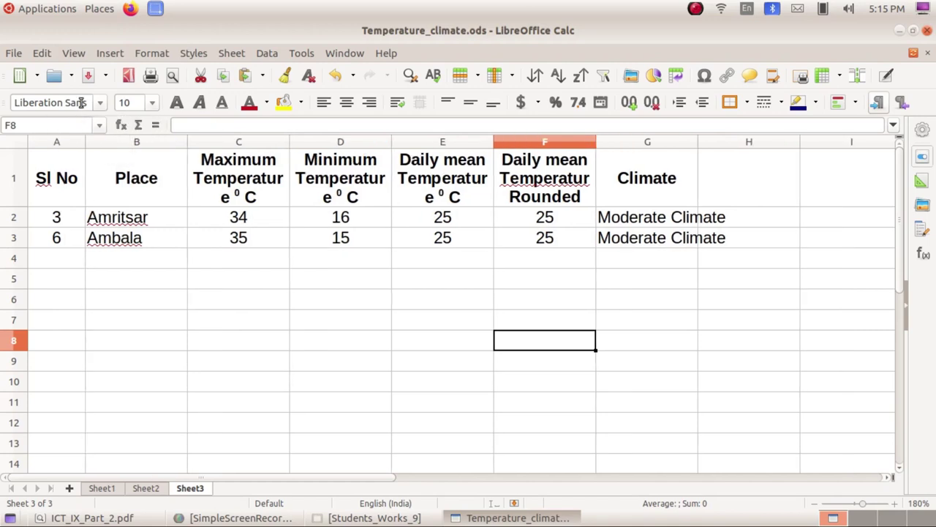
{"action": "left_click", "coordinate": [87, 77]}
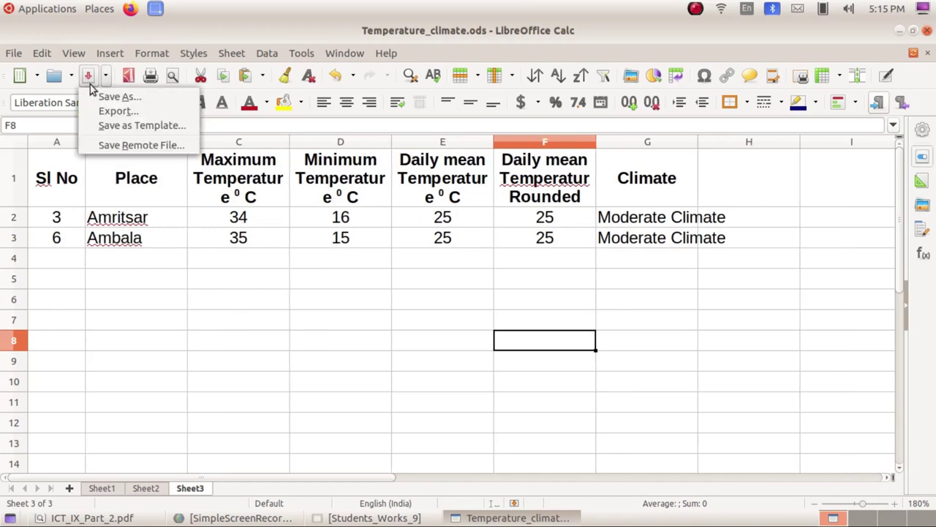
{"action": "left_click", "coordinate": [88, 77]}
{"action": "key", "text": "ctrl+z"}
{"action": "left_click", "coordinate": [104, 487]}
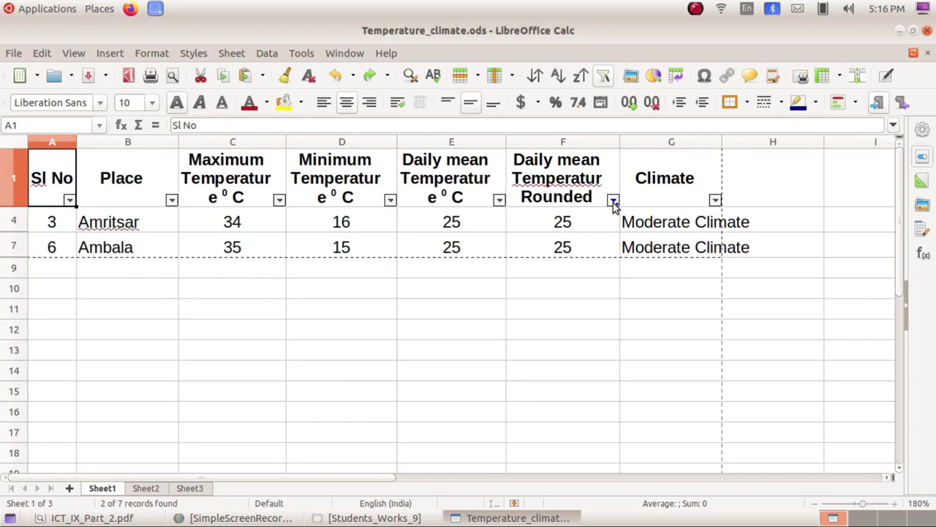
Step: Tick All in column F's AutoFilter so all seven places reappear, then open the Data menu
{"action": "left_click", "coordinate": [613, 202]}
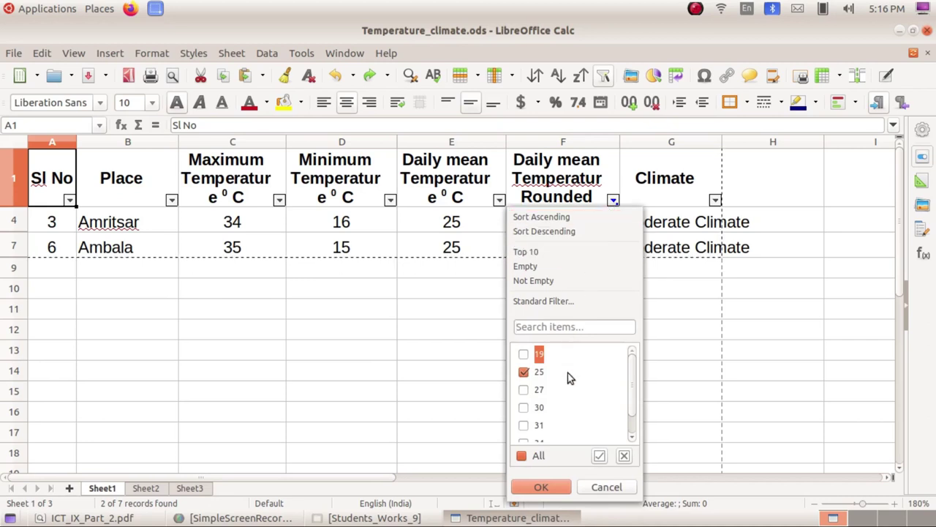
{"action": "left_click", "coordinate": [522, 456]}
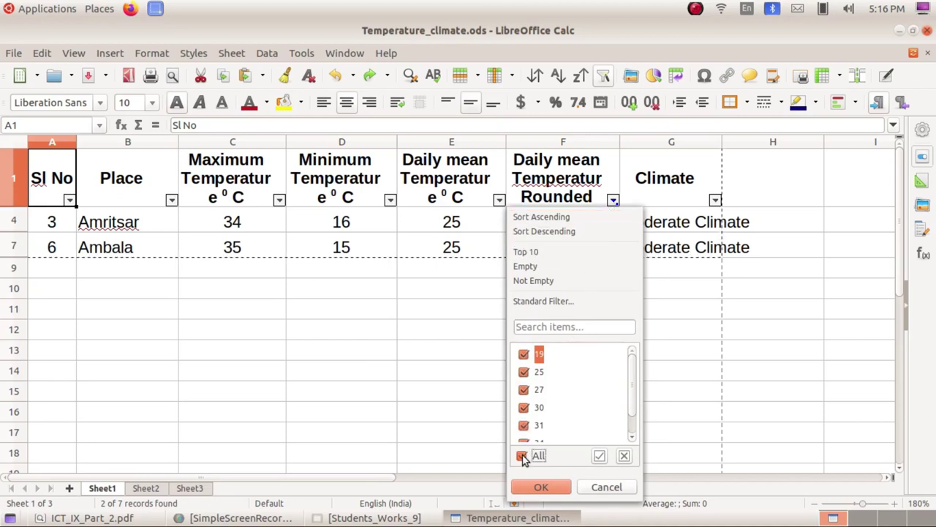
{"action": "left_click", "coordinate": [540, 487]}
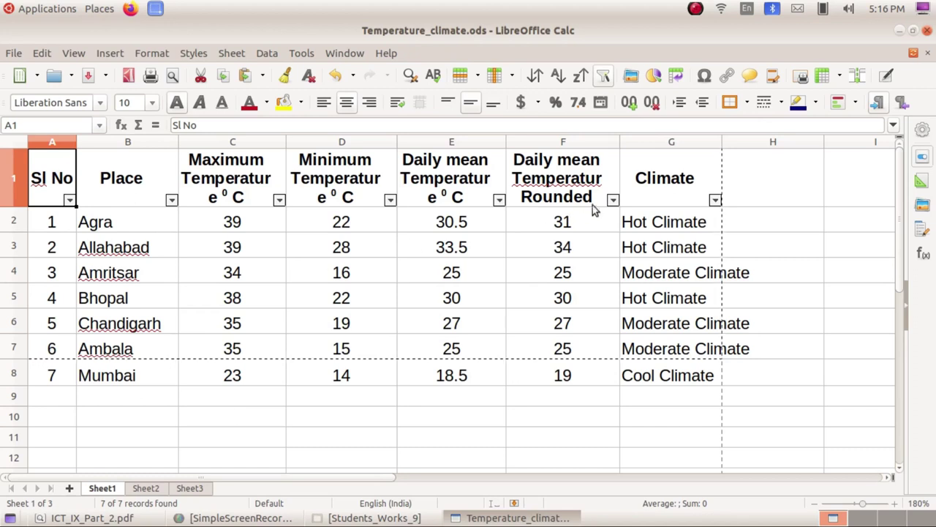
{"action": "left_click", "coordinate": [262, 54]}
{"action": "left_click", "coordinate": [292, 121]}
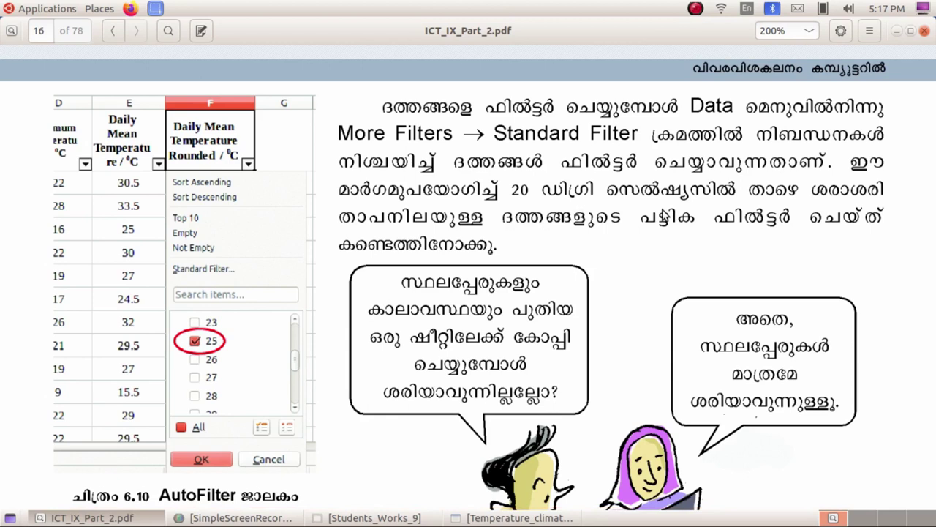
{"action": "scroll", "coordinate": [653, 291], "scroll_direction": "down", "scroll_amount": 3}
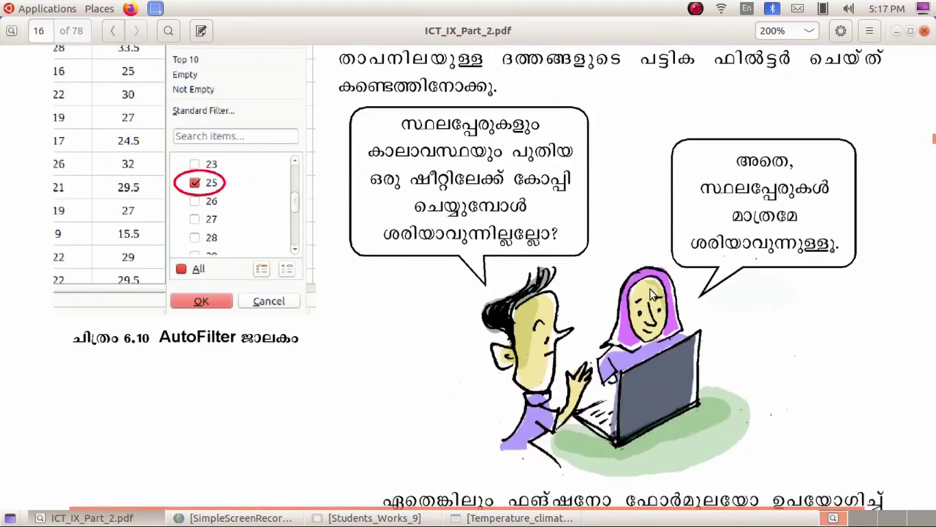
{"action": "left_click", "coordinate": [512, 517]}
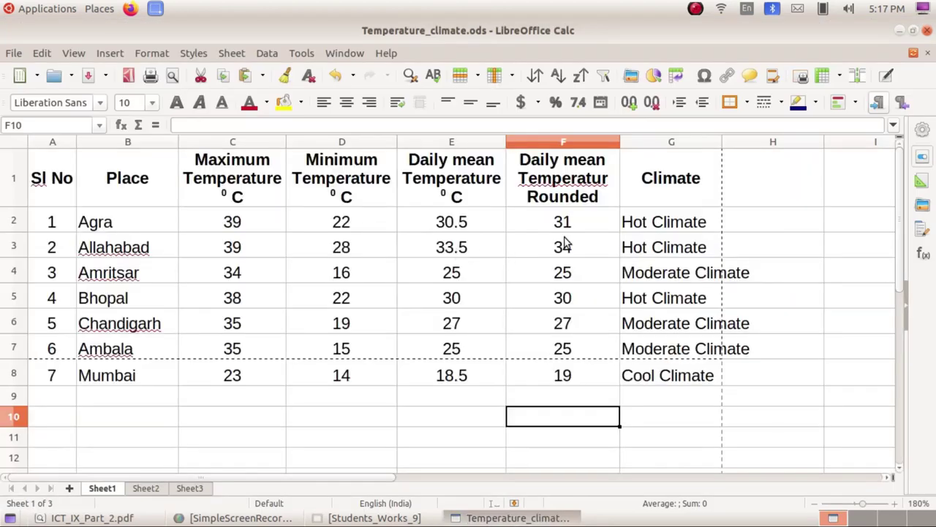
Step: Select heading cell F1 and open Data > More Filters > Standard Filter
{"action": "left_click", "coordinate": [556, 196]}
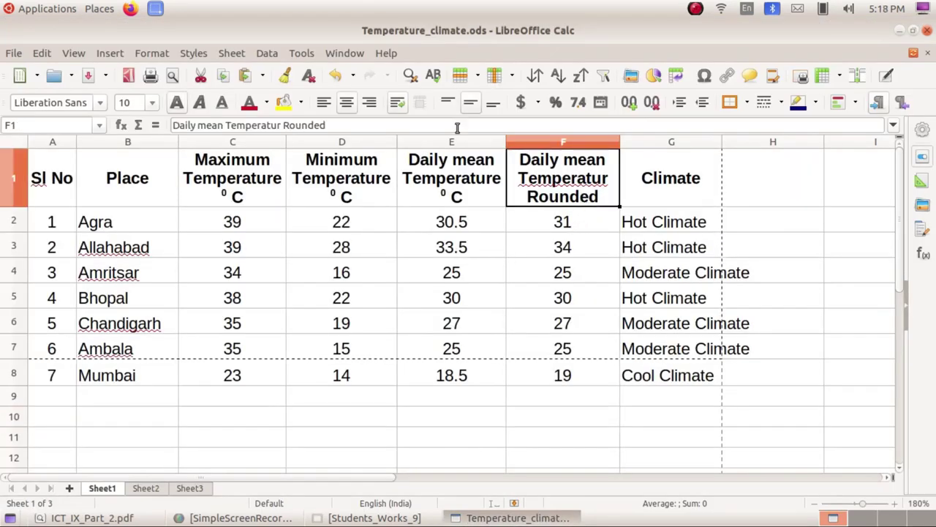
{"action": "left_click", "coordinate": [269, 56]}
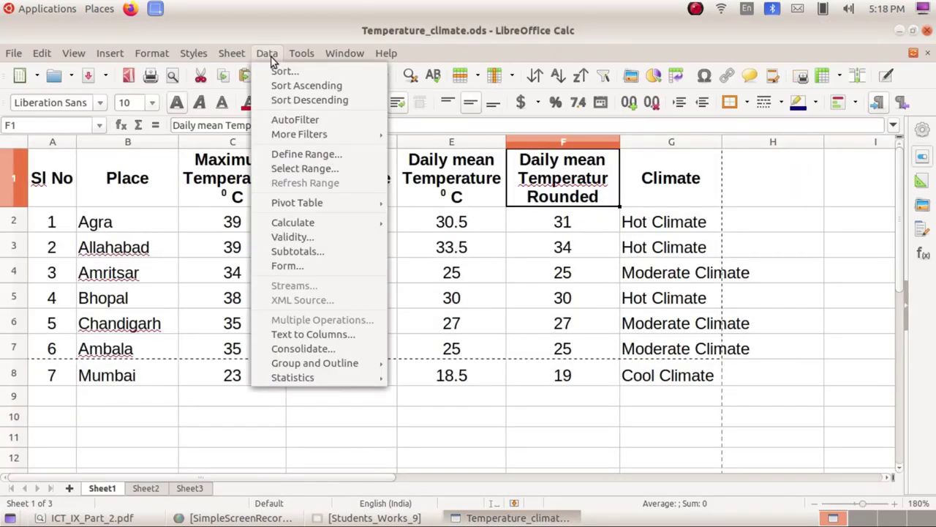
{"action": "mouse_move", "coordinate": [299, 133]}
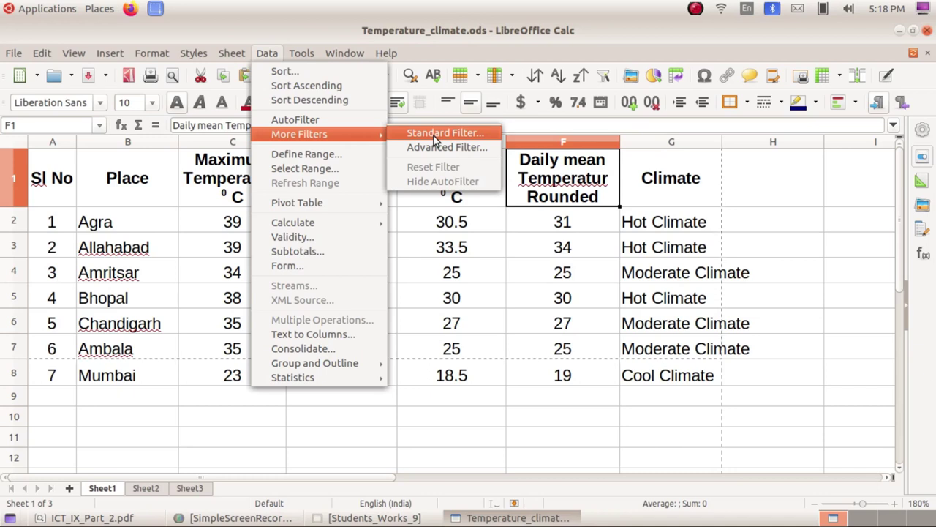
{"action": "left_click", "coordinate": [433, 134]}
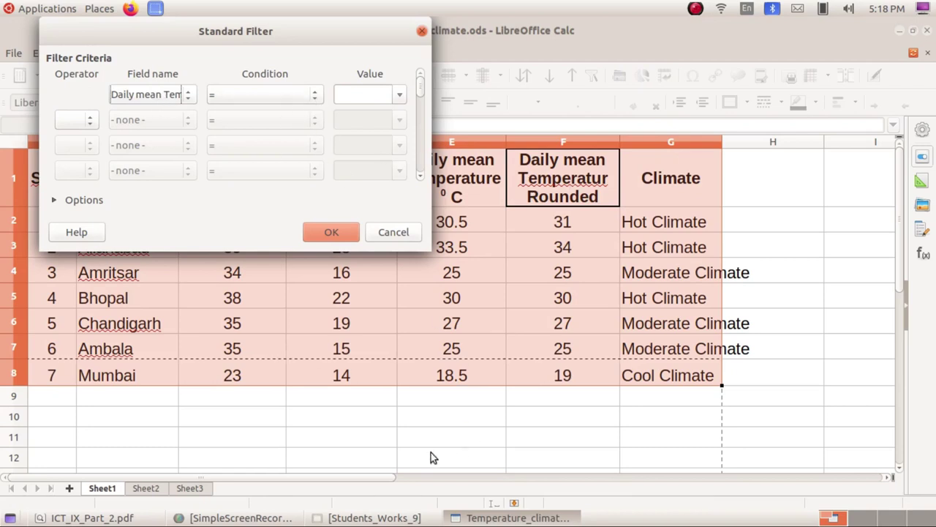
Step: Check the PDF's Standard Filter instructions, then return to the open filter dialog
{"action": "left_click", "coordinate": [101, 521]}
{"action": "scroll", "coordinate": [541, 249], "scroll_direction": "up", "scroll_amount": 3}
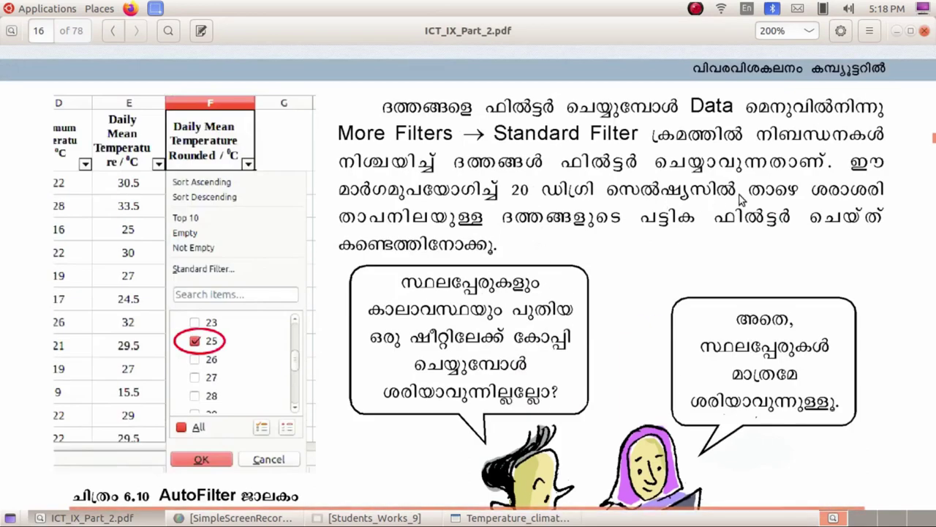
{"action": "key", "text": "alt+Tab"}
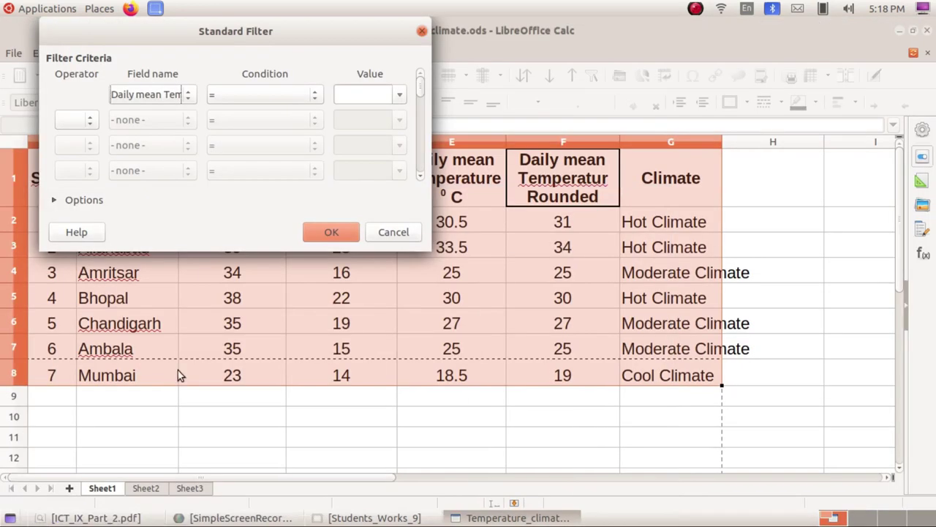
Step: Filter Daily mean Temperatur Rounded with condition < and value 20, leaving only Mumbai
{"action": "left_click", "coordinate": [315, 95]}
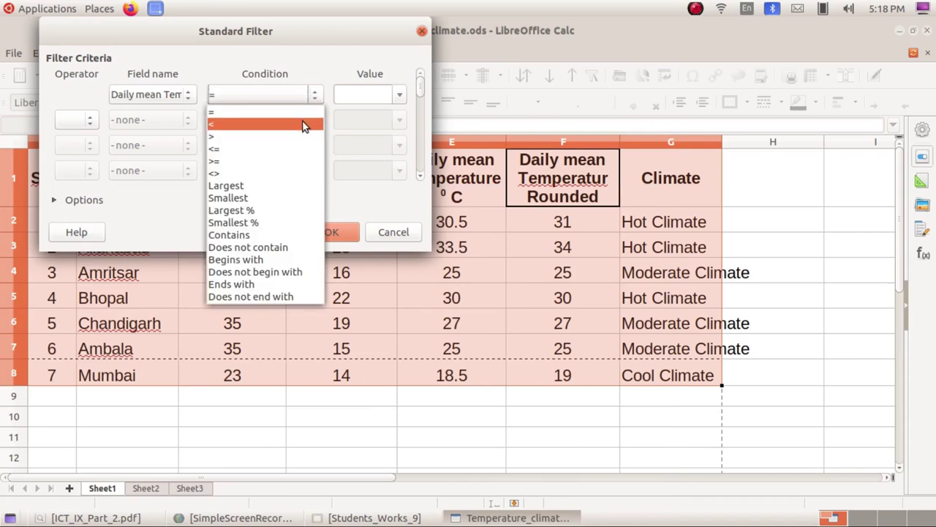
{"action": "left_click", "coordinate": [304, 122]}
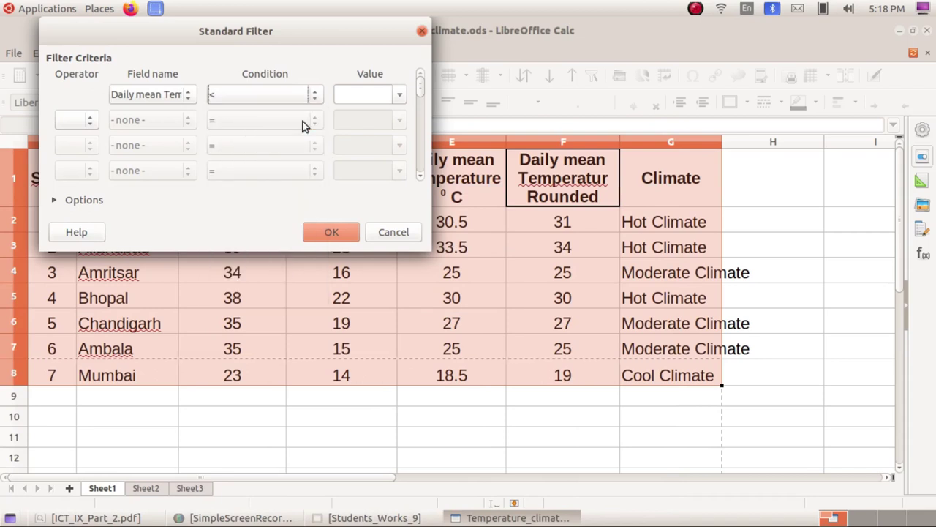
{"action": "left_click", "coordinate": [401, 96]}
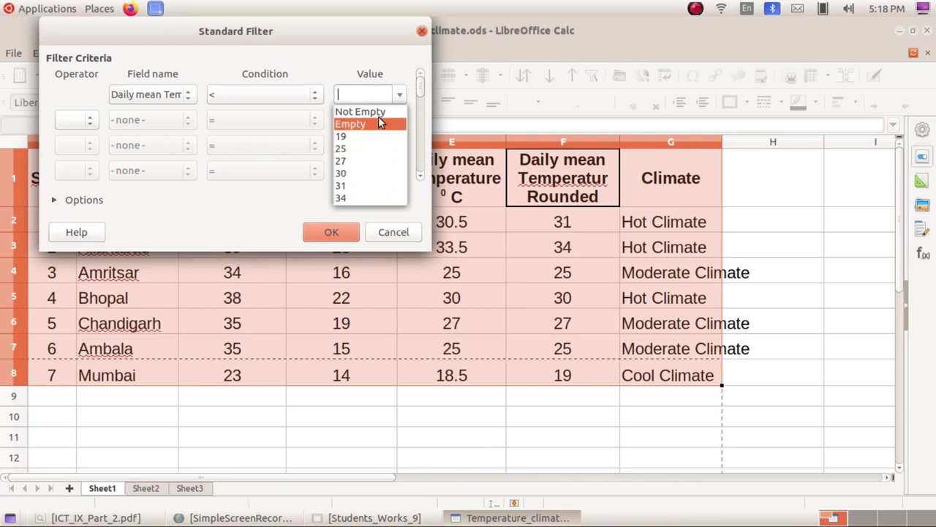
{"action": "left_click", "coordinate": [368, 95]}
{"action": "type", "text": "20"}
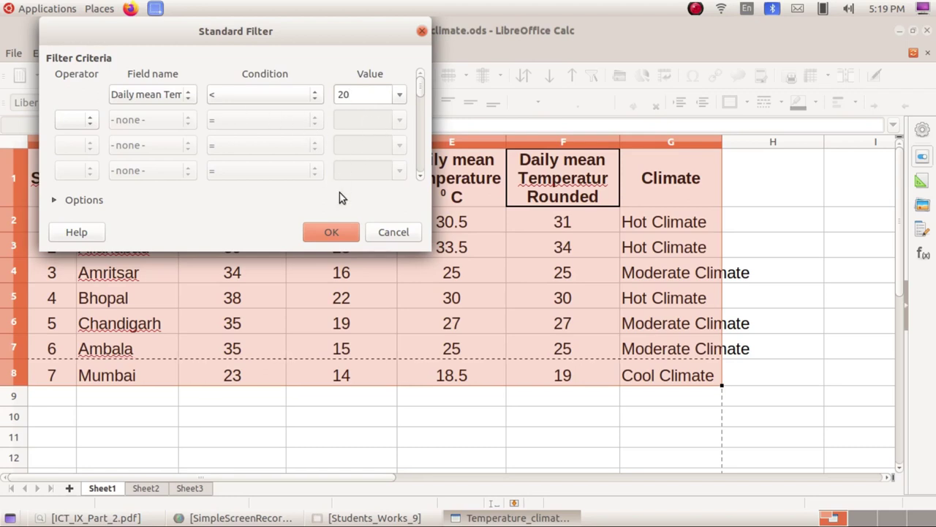
{"action": "left_click", "coordinate": [333, 233]}
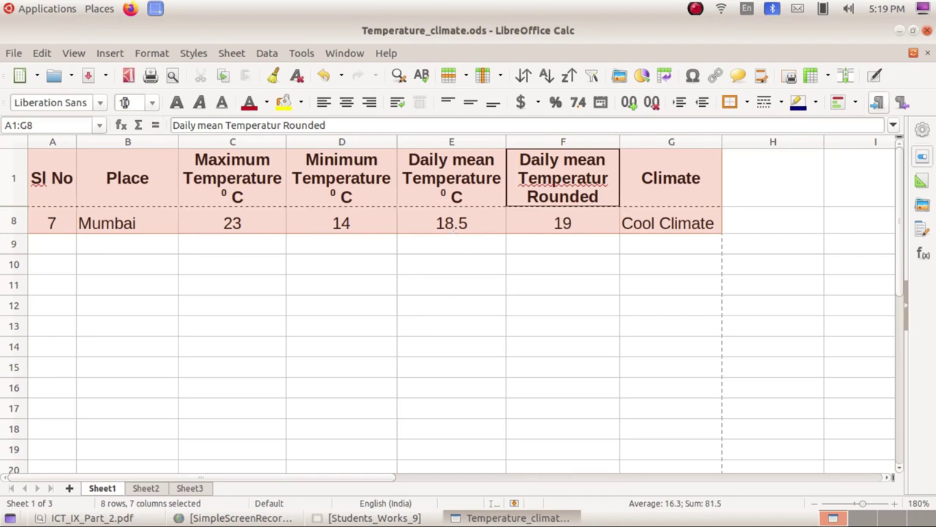
Step: Save the temperature workbook
{"action": "left_click", "coordinate": [88, 77]}
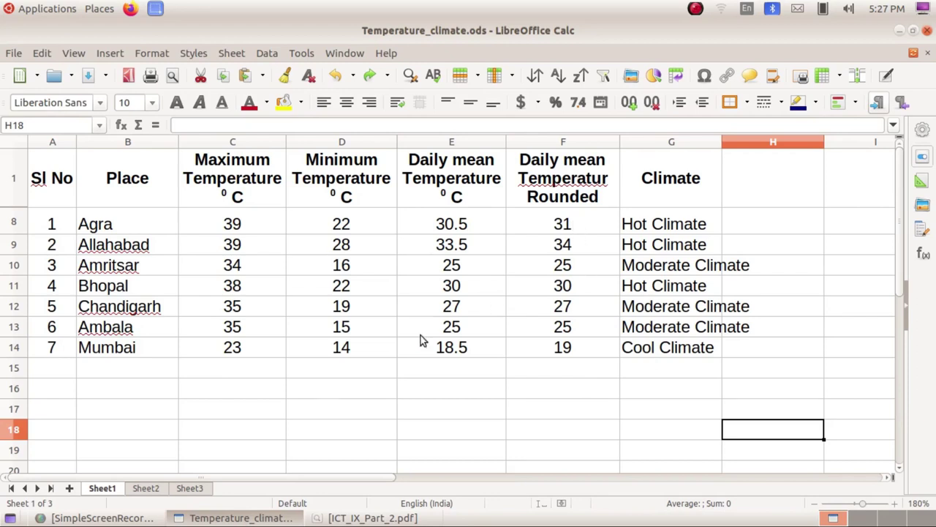
{"action": "left_click", "coordinate": [146, 488]}
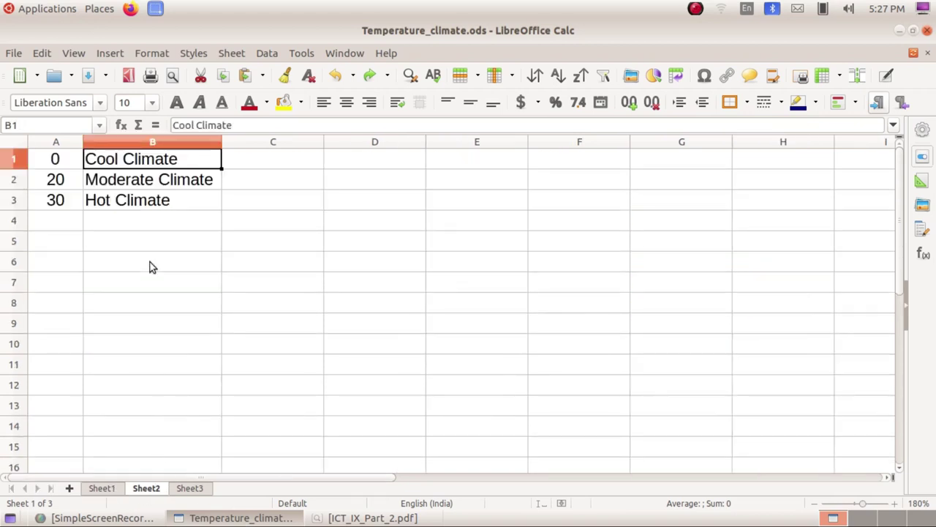
{"action": "left_click", "coordinate": [192, 488]}
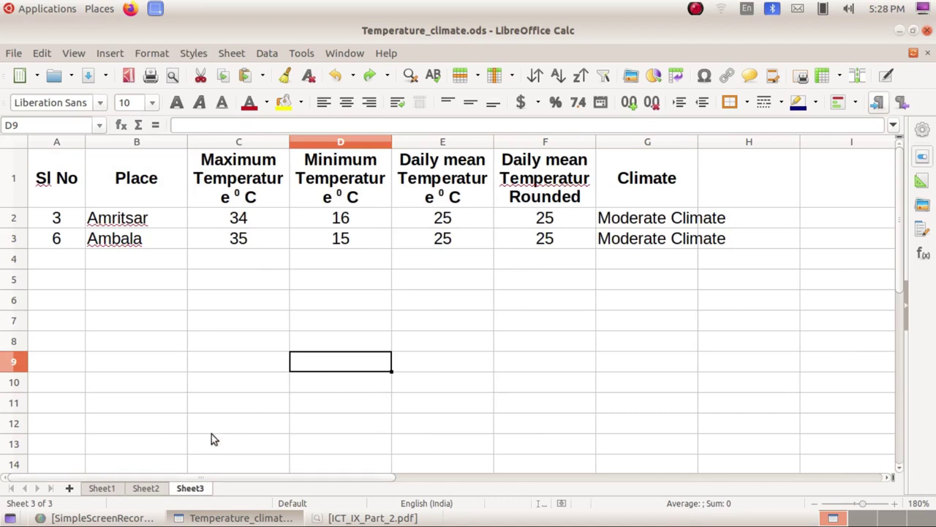
{"action": "left_click", "coordinate": [98, 489]}
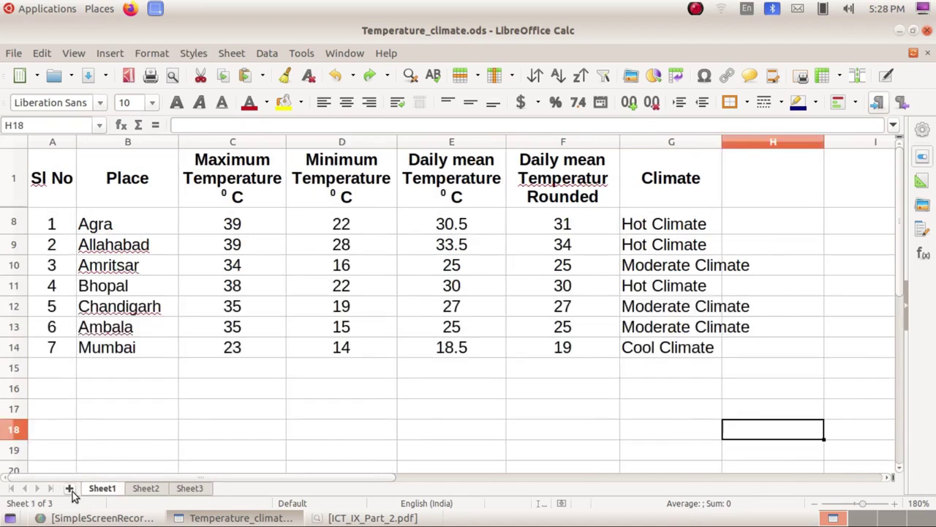
Step: Insert Sheet4 and copy Sheet1's Sl No and Place columns (A1:B14) into it
{"action": "left_click", "coordinate": [70, 489]}
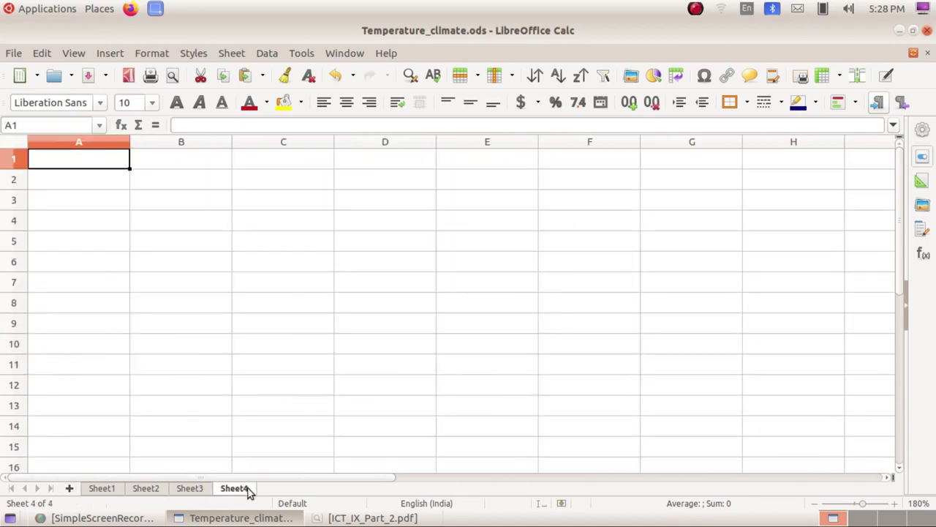
{"action": "left_click", "coordinate": [106, 485]}
{"action": "mouse_move", "coordinate": [61, 189]}
{"action": "left_mouse_down"}
{"action": "mouse_move", "coordinate": [82, 190]}
{"action": "mouse_move", "coordinate": [125, 345]}
{"action": "left_mouse_up"}
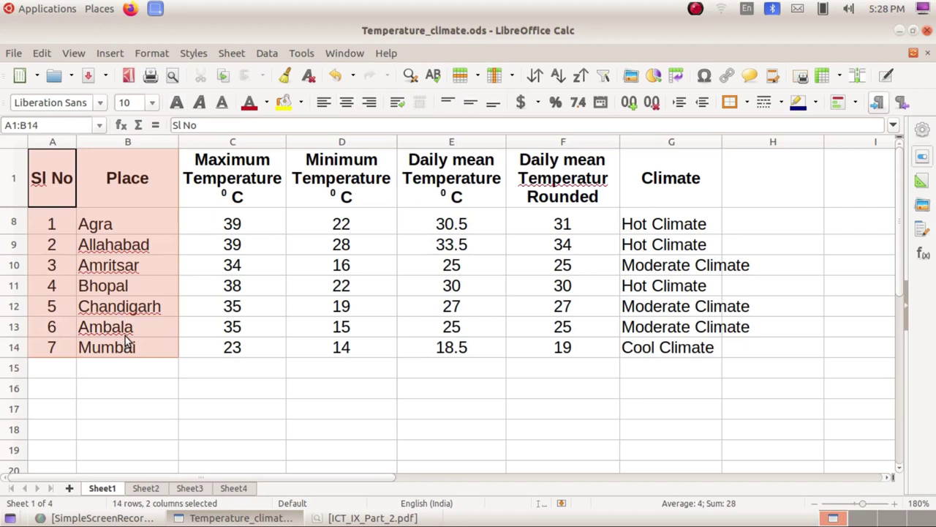
{"action": "key", "text": "ctrl+c"}
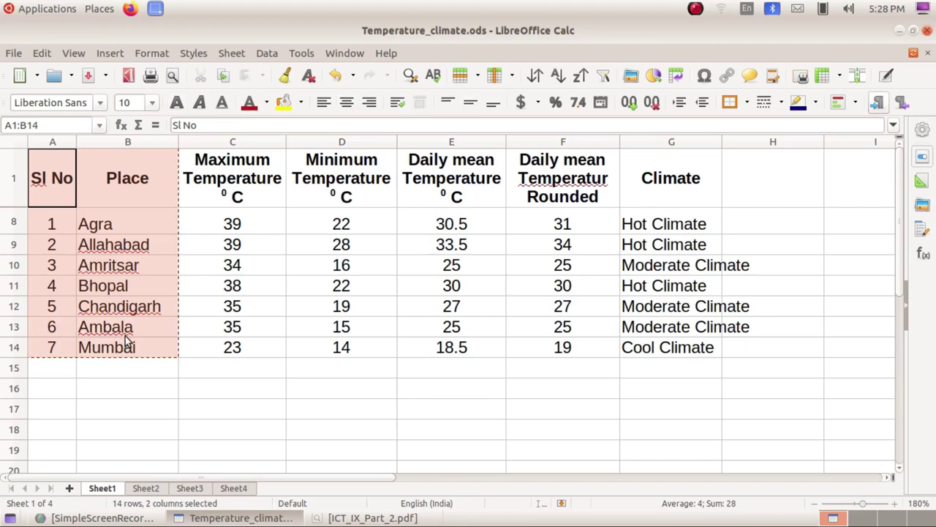
{"action": "left_click", "coordinate": [234, 489]}
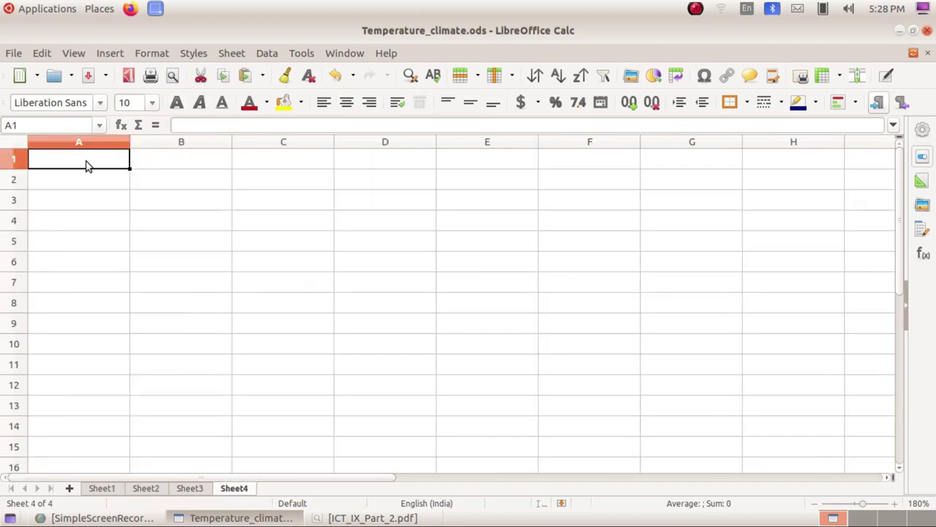
{"action": "key", "text": "ctrl+v"}
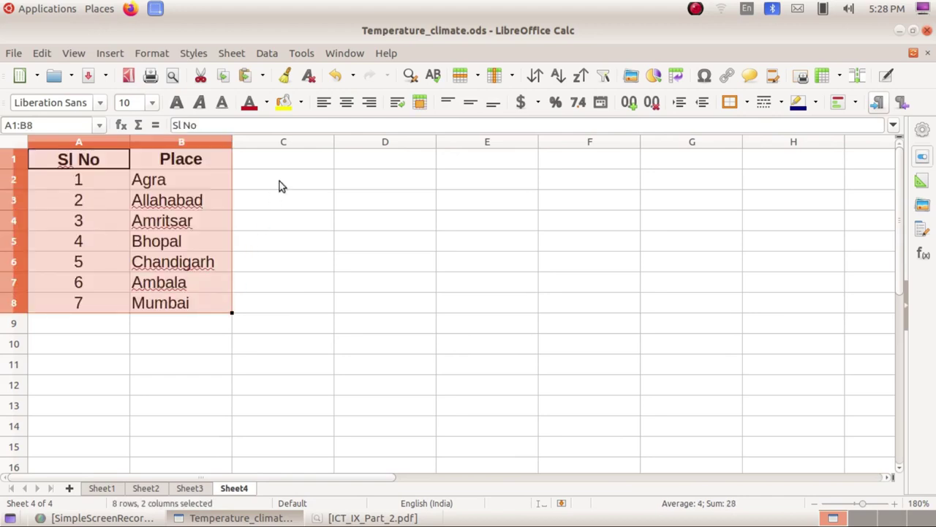
{"action": "left_click", "coordinate": [285, 163]}
Step: Paste Sheet1's rounded temperature column F1:F14 into Sheet4 column C, then inspect C2's #VALUE! formula
{"action": "left_click", "coordinate": [100, 488]}
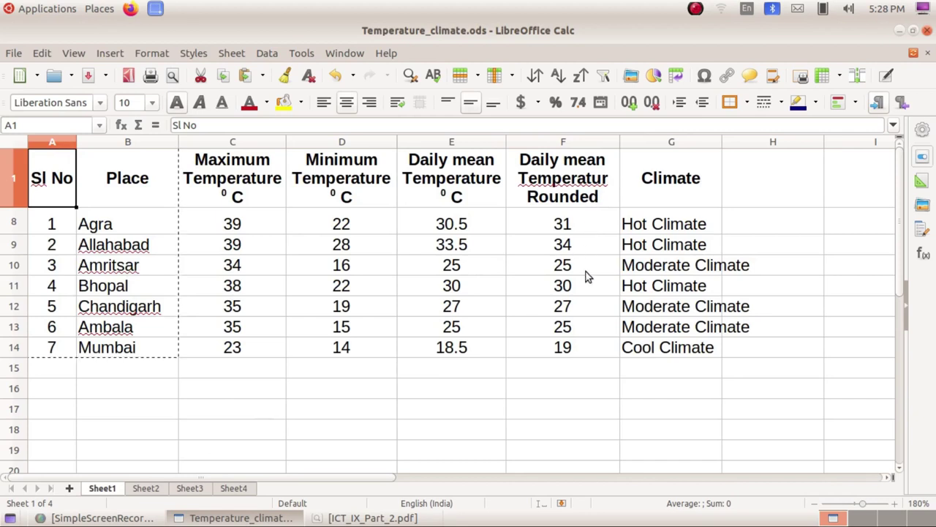
{"action": "left_click_drag", "start_coordinate": [595, 198], "coordinate": [585, 349]}
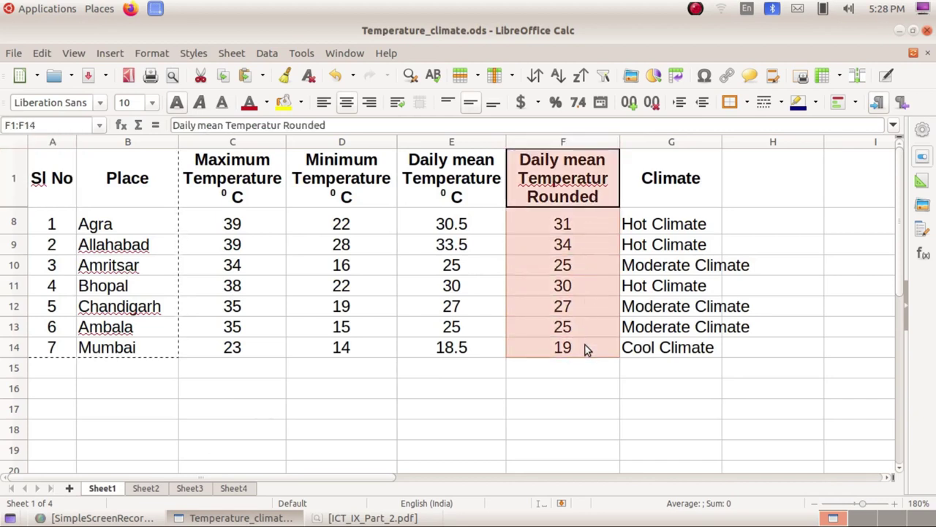
{"action": "key", "text": "ctrl+c"}
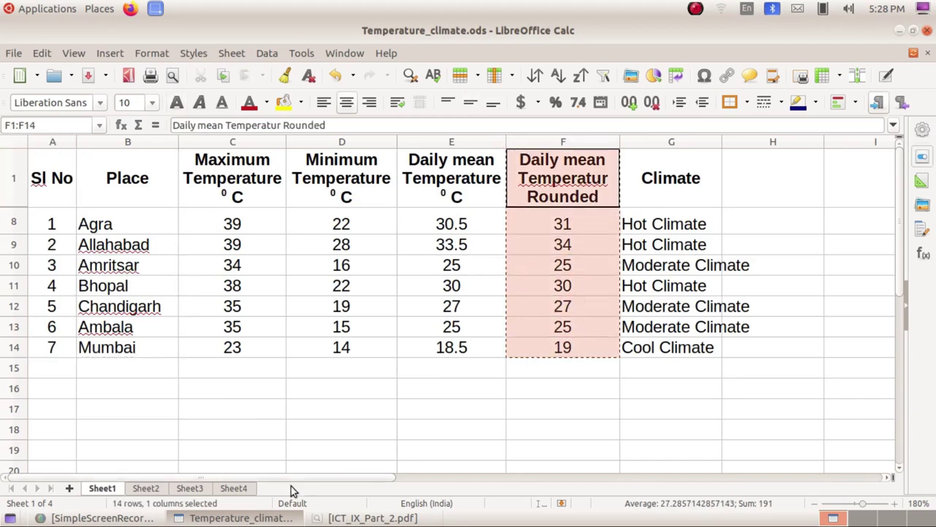
{"action": "left_click", "coordinate": [242, 491]}
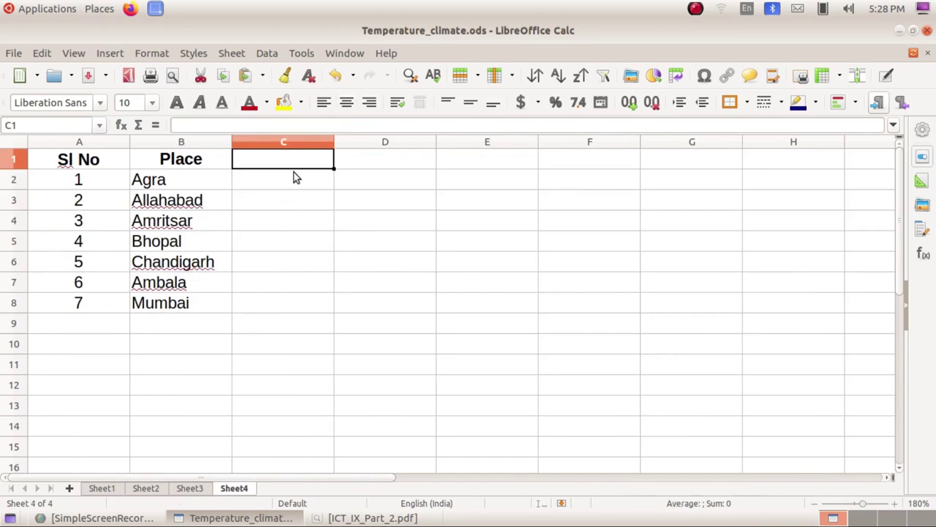
{"action": "key", "text": "ctrl+v"}
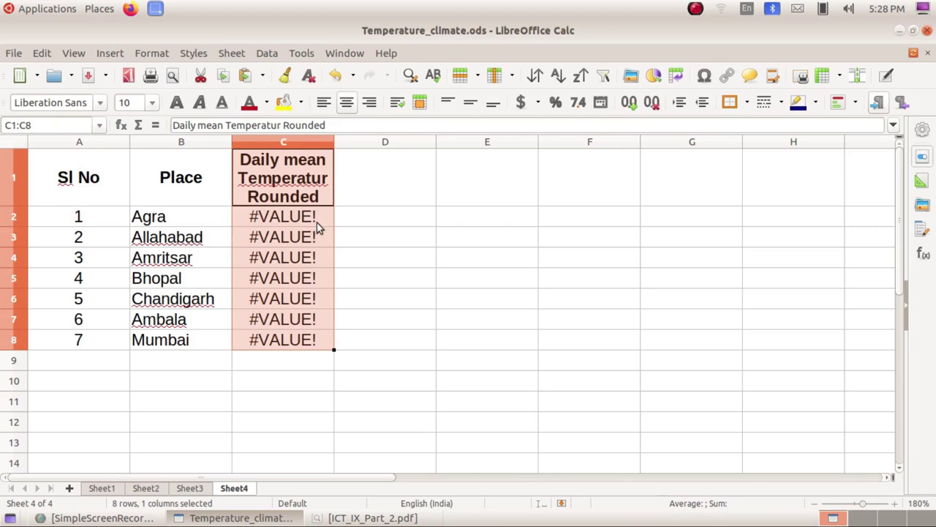
{"action": "left_click", "coordinate": [315, 225]}
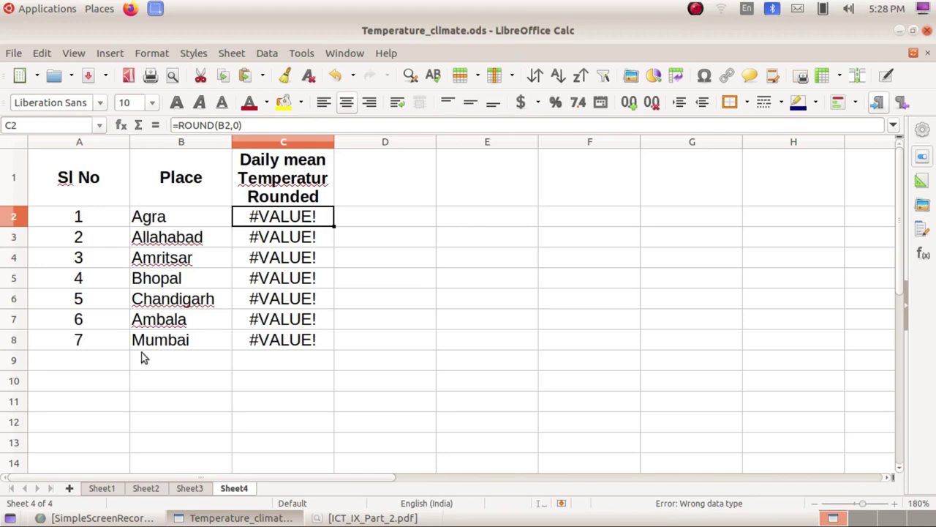
{"action": "left_click", "coordinate": [369, 518]}
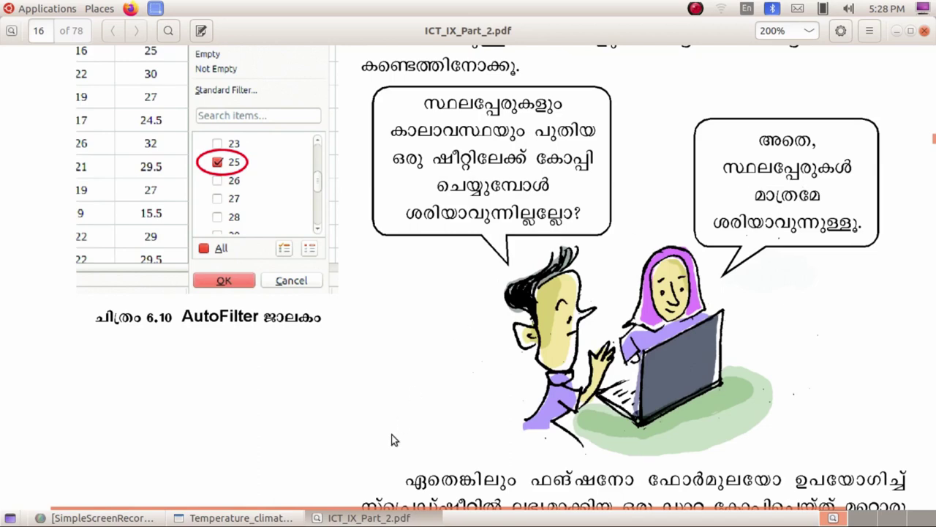
Step: Scroll through the textbook's Paste Special activity 6.7 and figure 6.11 to the end of page 95
{"action": "key", "text": "alt+Tab"}
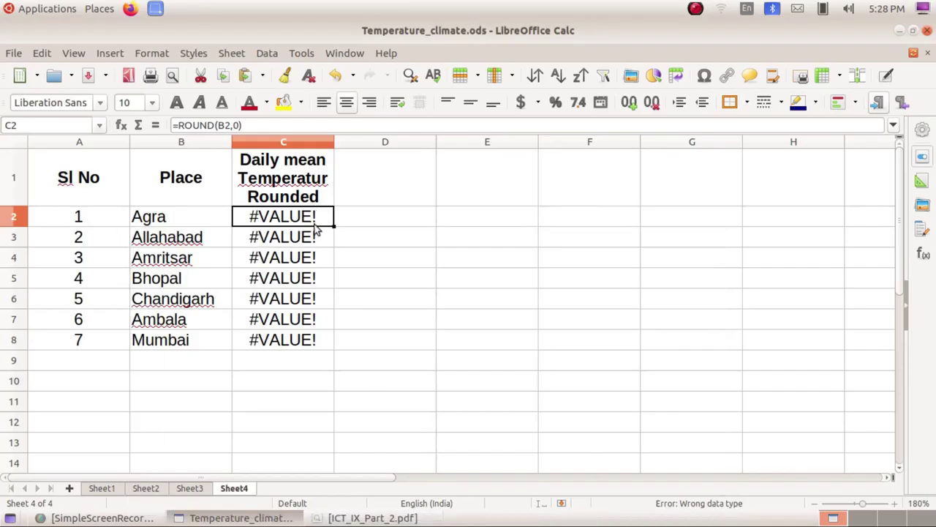
{"action": "left_click", "coordinate": [377, 518]}
{"action": "scroll", "coordinate": [618, 326], "scroll_direction": "down", "scroll_amount": 5}
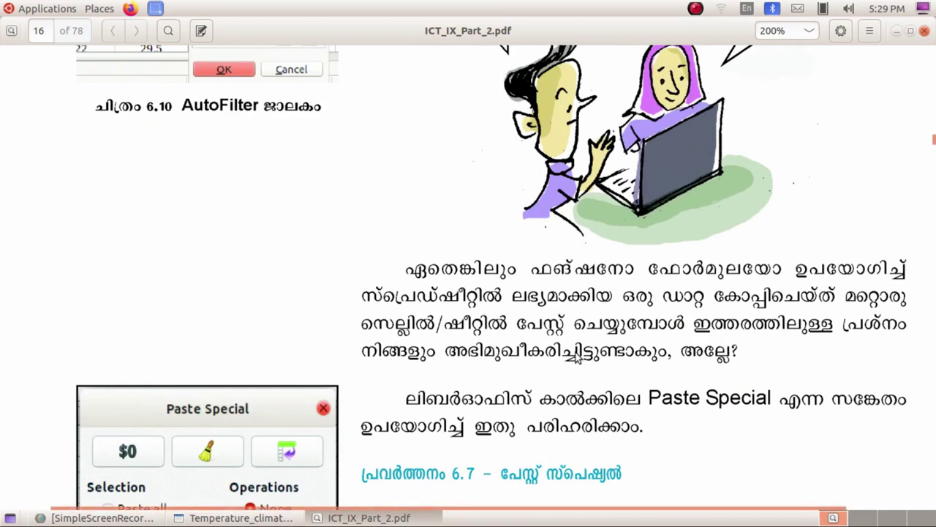
{"action": "scroll", "coordinate": [575, 356], "scroll_direction": "down", "scroll_amount": 3}
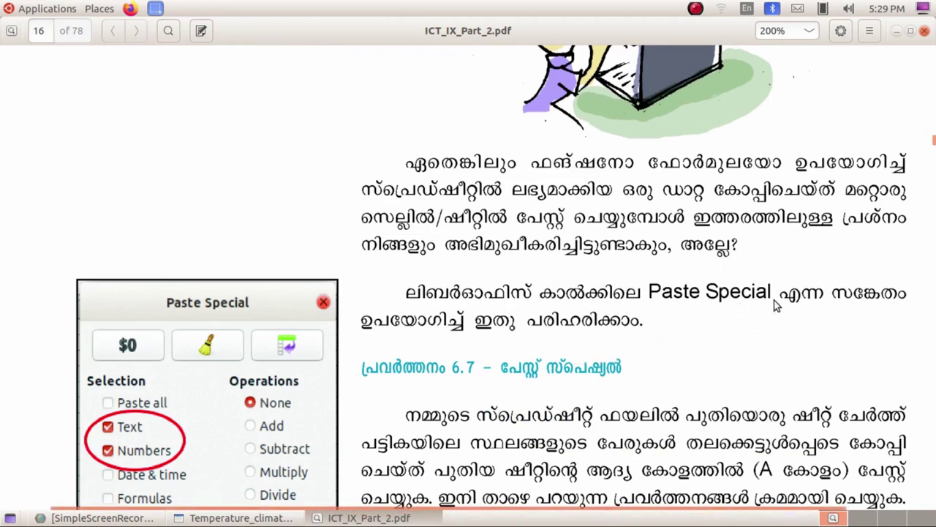
{"action": "scroll", "coordinate": [583, 330], "scroll_direction": "down", "scroll_amount": 5}
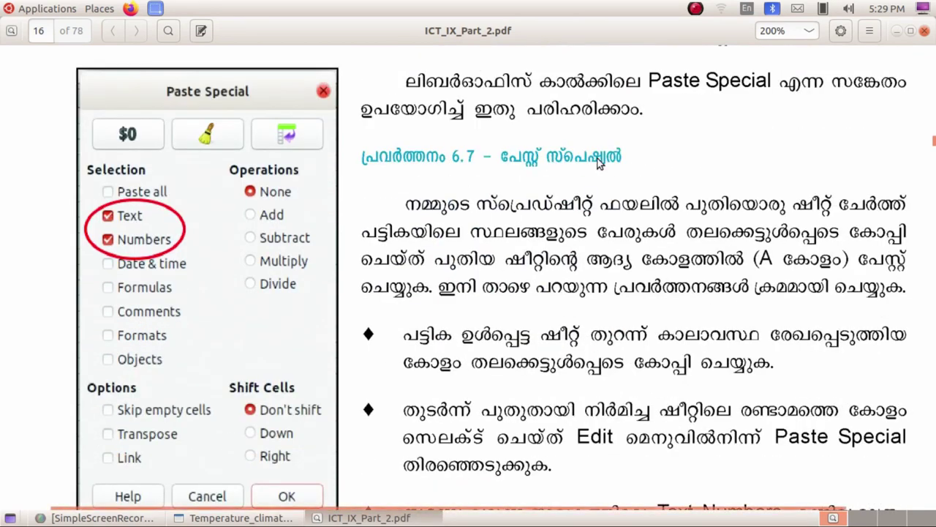
{"action": "scroll", "coordinate": [598, 162], "scroll_direction": "down", "scroll_amount": 1}
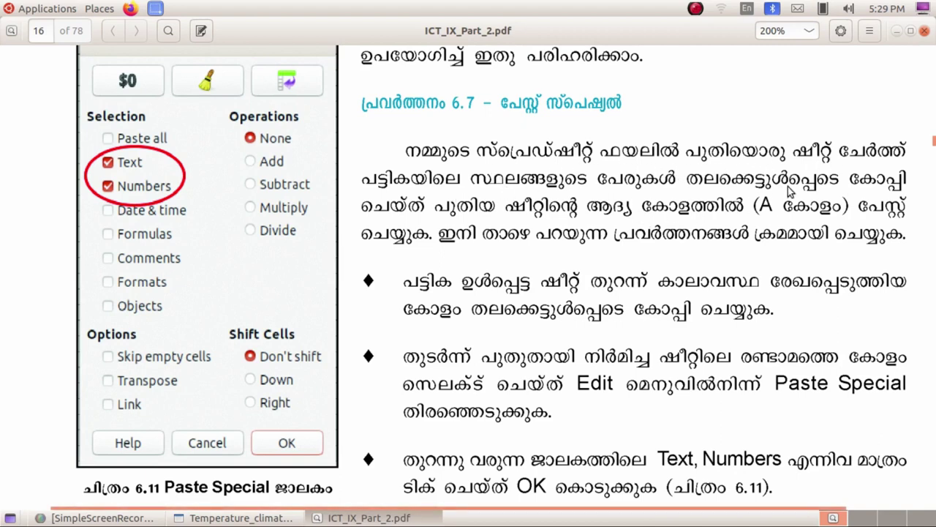
{"action": "scroll", "coordinate": [592, 284], "scroll_direction": "down", "scroll_amount": 3}
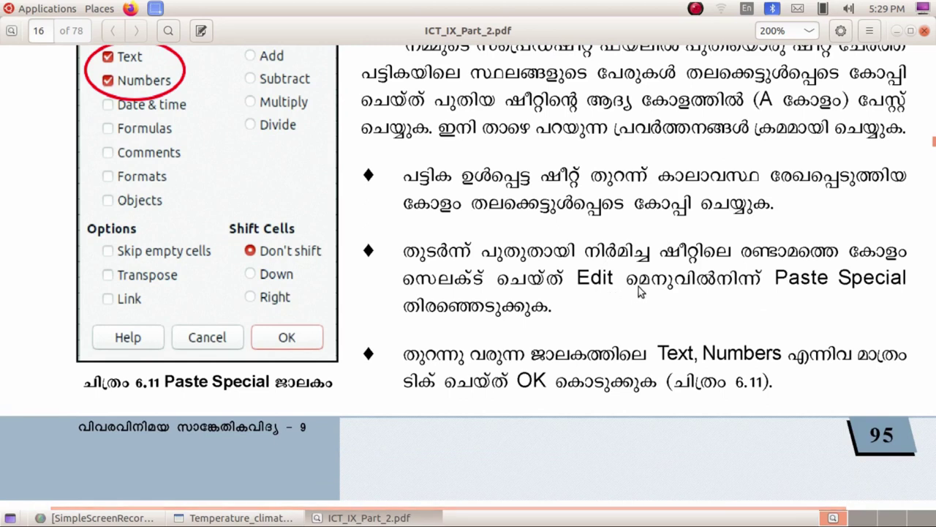
{"action": "scroll", "coordinate": [639, 286], "scroll_direction": "down", "scroll_amount": 2}
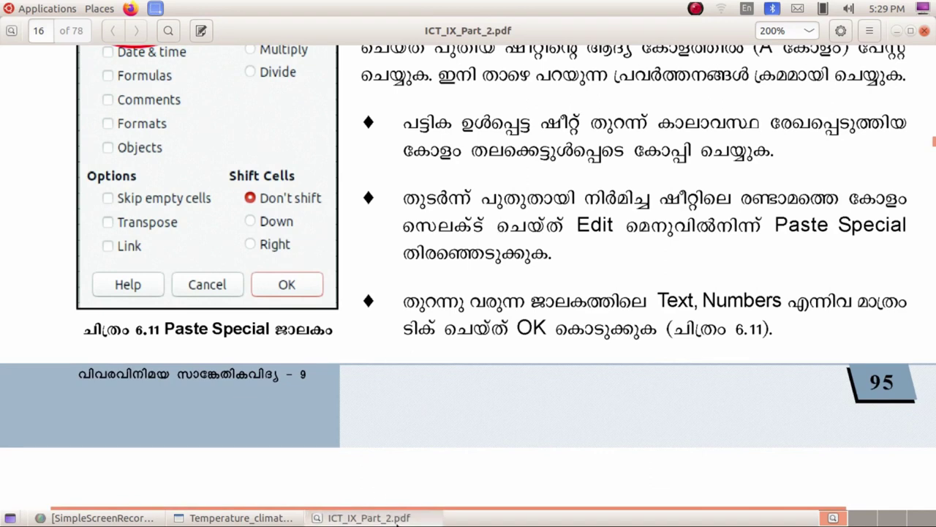
{"action": "left_click", "coordinate": [373, 518]}
Step: Delete the #VALUE! errors in Sheet4 cells C2:C8
{"action": "left_click_drag", "start_coordinate": [326, 218], "coordinate": [328, 348]}
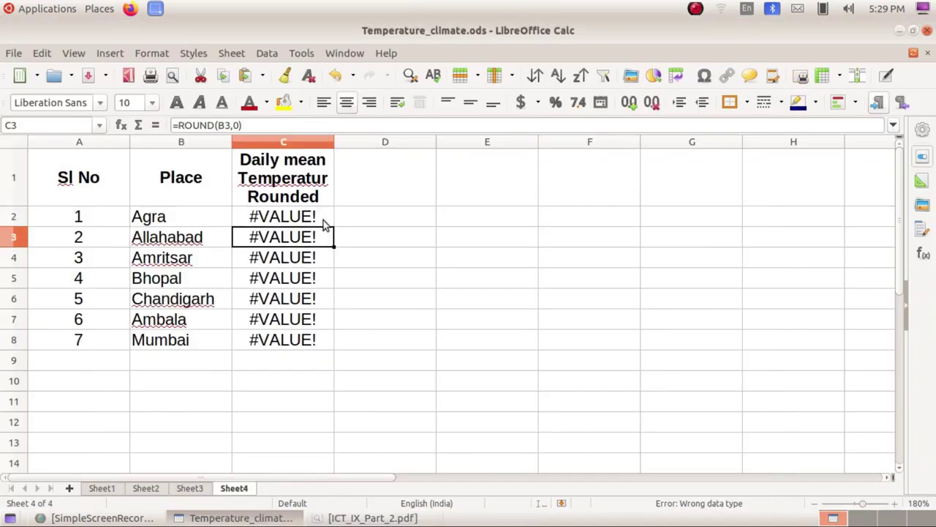
{"action": "key", "text": "Delete"}
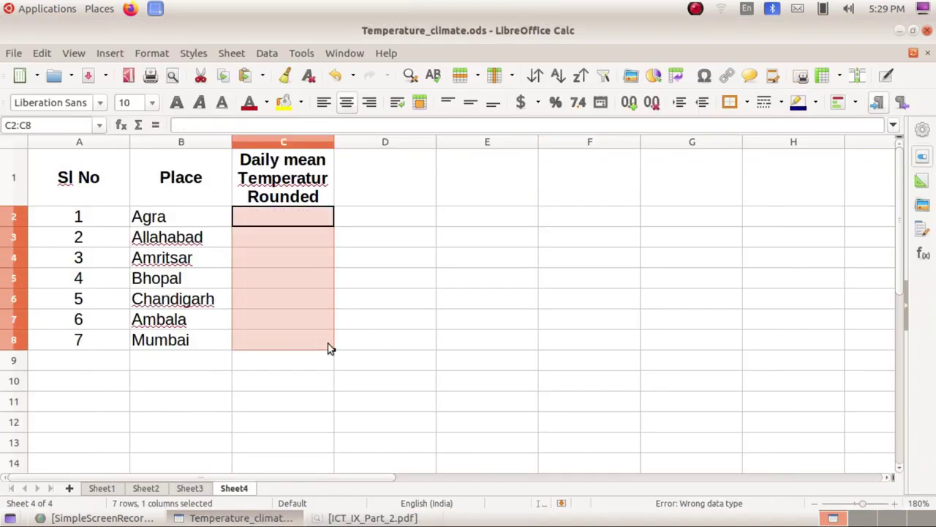
{"action": "key", "text": "Escape"}
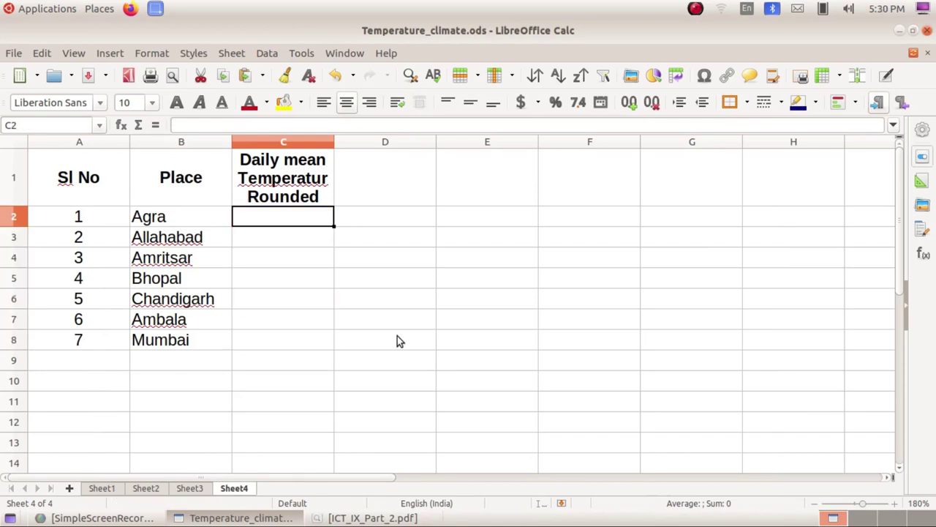
Step: Copy Sheet1's rounded temperatures F8:F14 with Edit > Copy
{"action": "left_click", "coordinate": [106, 489]}
{"action": "left_click_drag", "start_coordinate": [569, 222], "coordinate": [577, 350]}
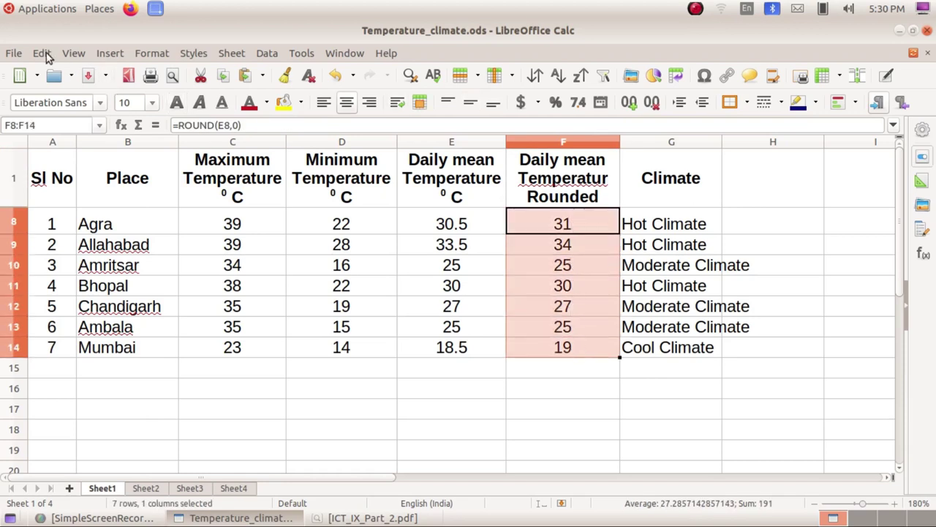
{"action": "left_click", "coordinate": [44, 54]}
{"action": "left_click", "coordinate": [60, 134]}
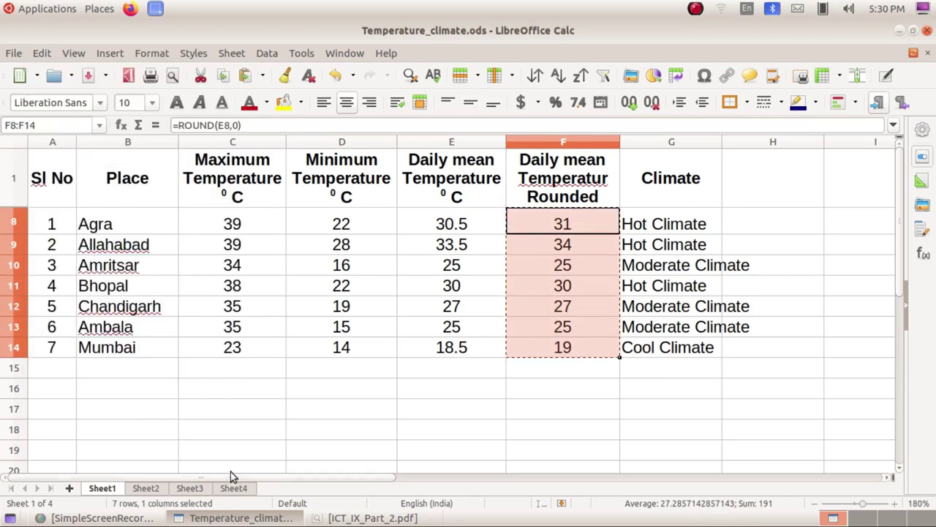
{"action": "left_click", "coordinate": [234, 488]}
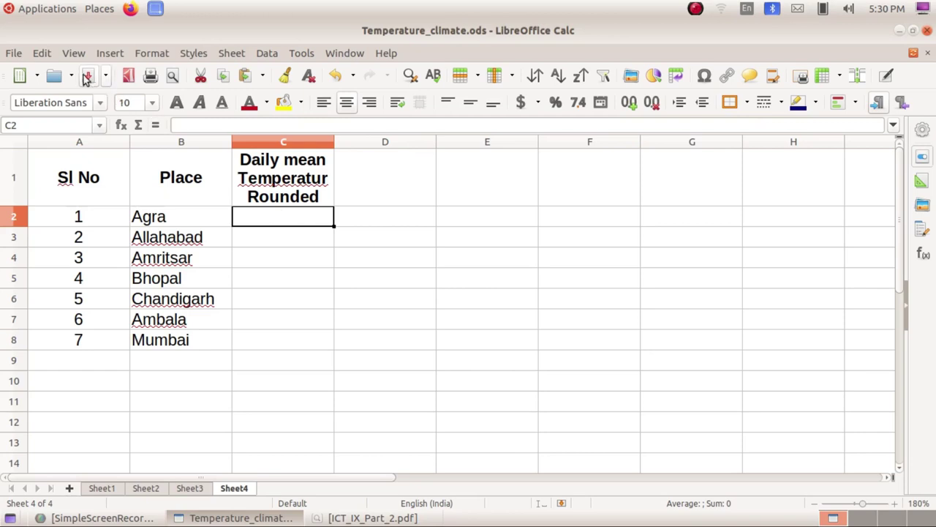
Step: Paste Special into Sheet4 C2 with only Text and Numbers, leaving Date & time unticked
{"action": "left_click", "coordinate": [44, 54]}
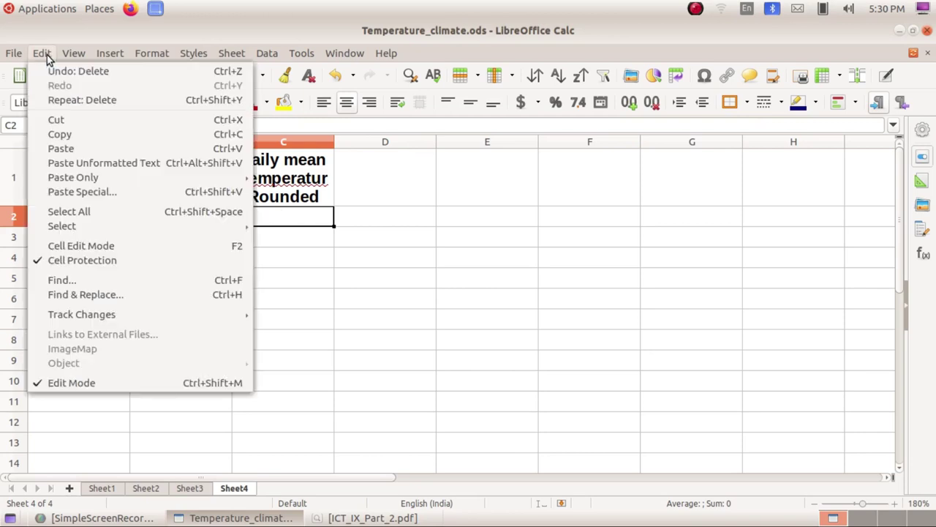
{"action": "left_click", "coordinate": [110, 193]}
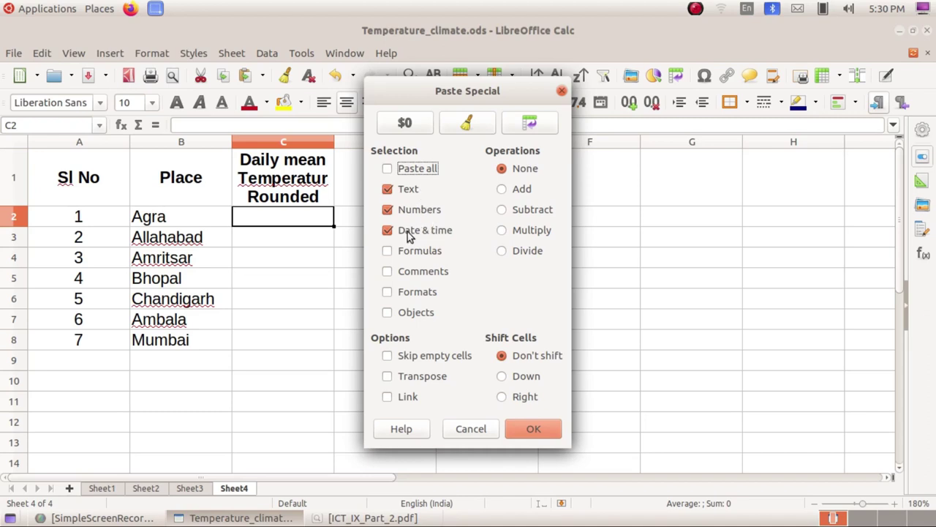
{"action": "left_click", "coordinate": [387, 230]}
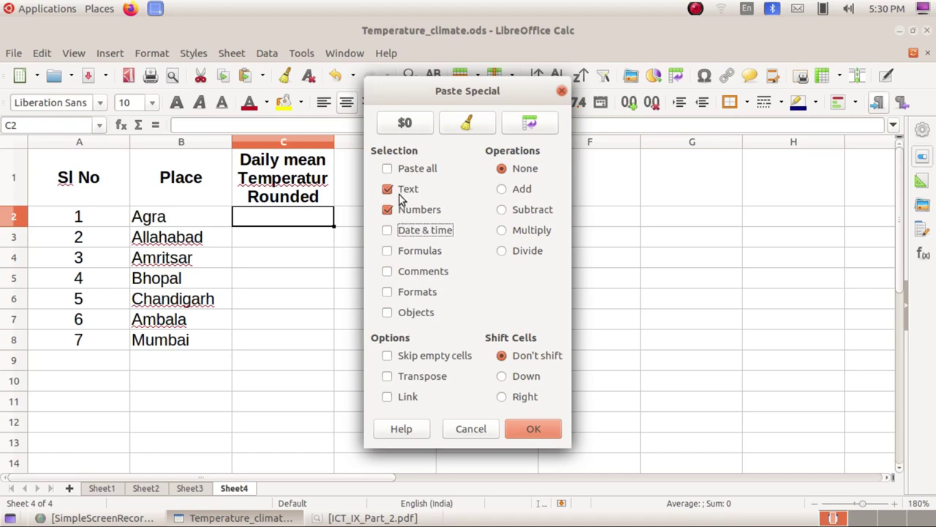
{"action": "left_click", "coordinate": [532, 429]}
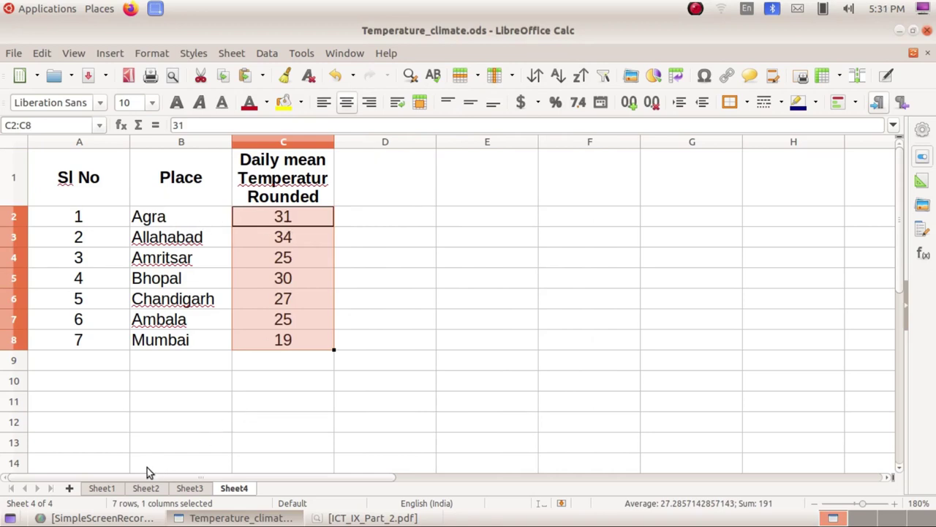
{"action": "left_click", "coordinate": [102, 488]}
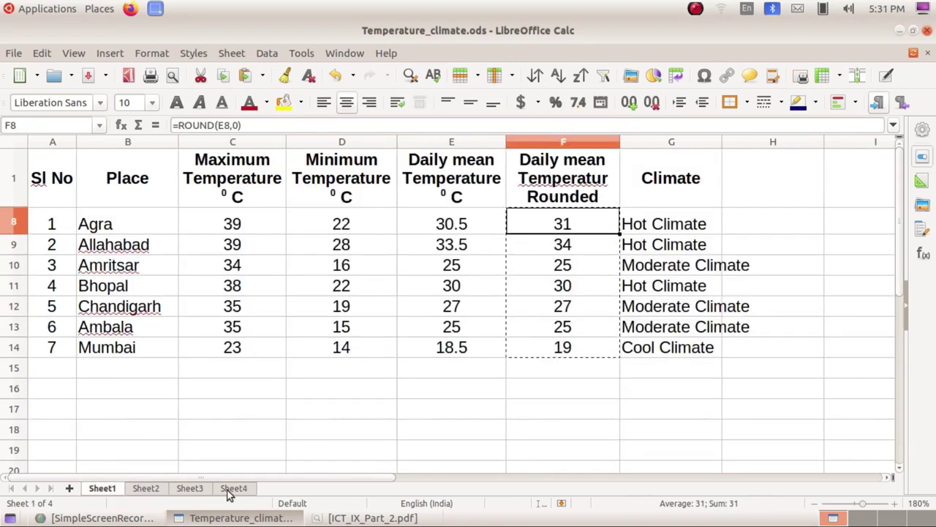
Step: Compare Sheet4's pasted values with Sheet1's ROUND formulas, then save the workbook
{"action": "left_click", "coordinate": [233, 488]}
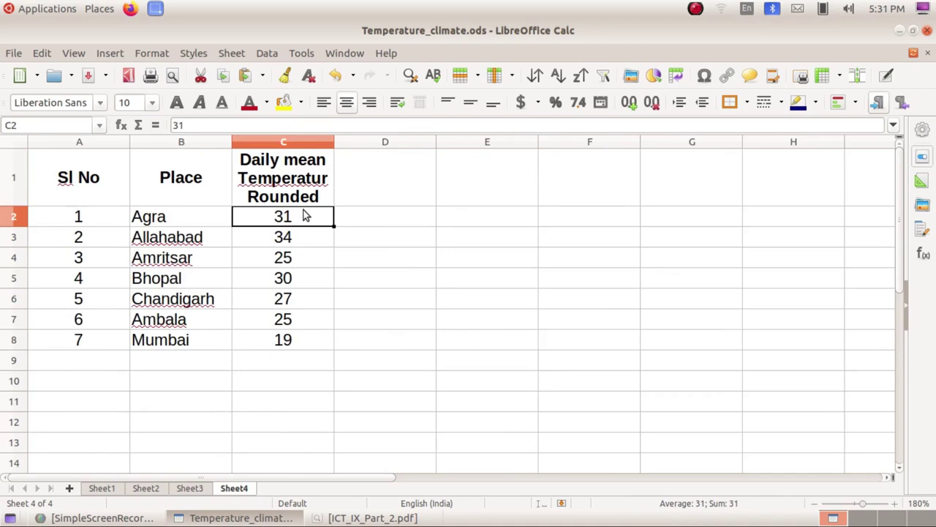
{"action": "left_click", "coordinate": [45, 54]}
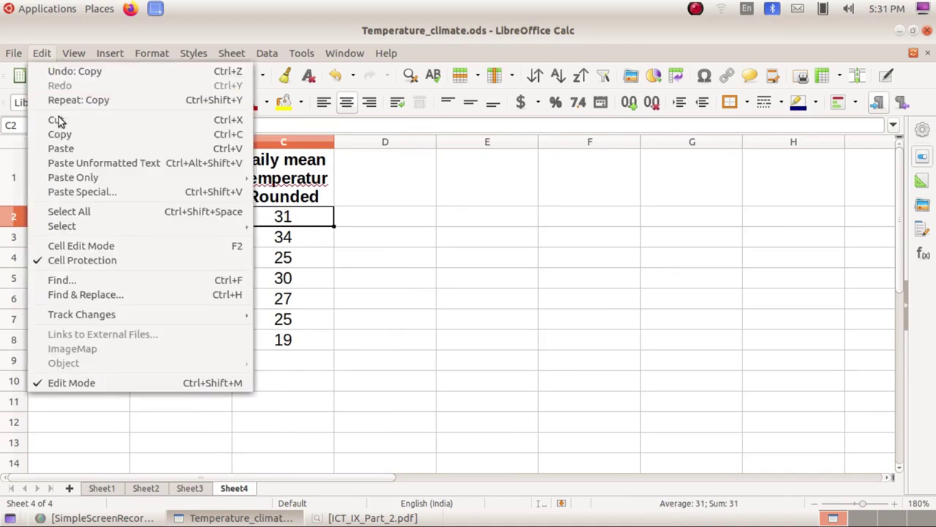
{"action": "left_click", "coordinate": [309, 248]}
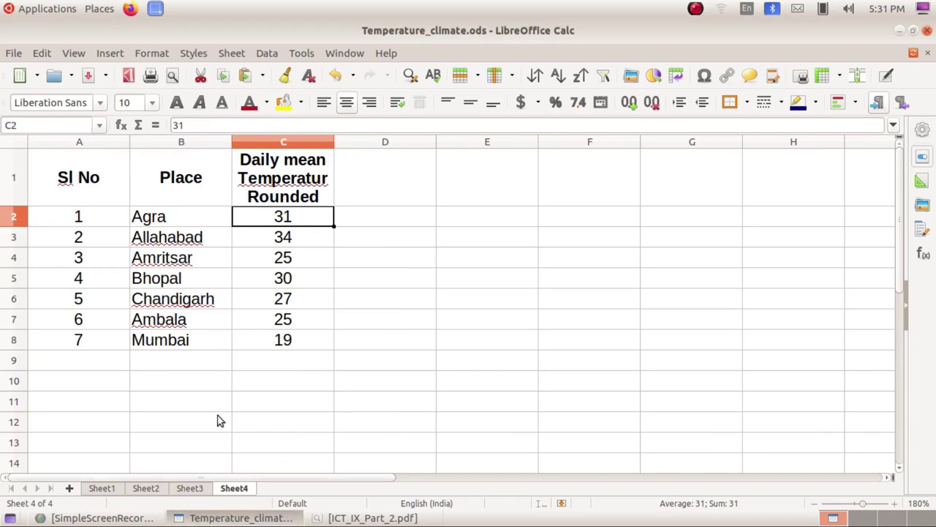
{"action": "left_click", "coordinate": [102, 488]}
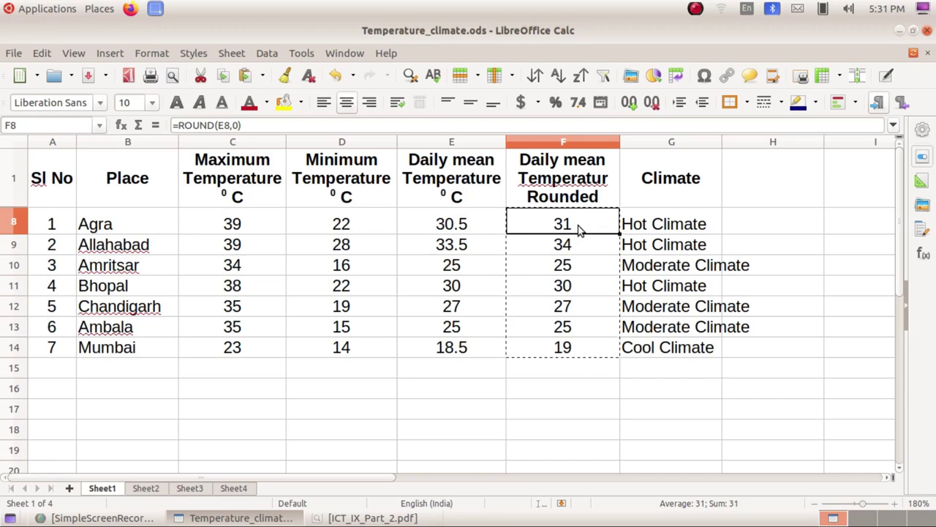
{"action": "left_click", "coordinate": [236, 488]}
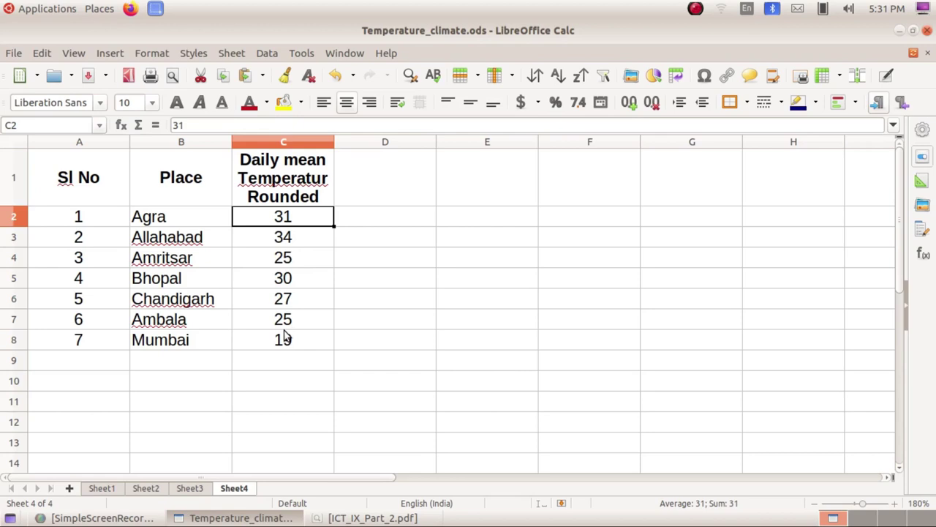
{"action": "left_click", "coordinate": [89, 76]}
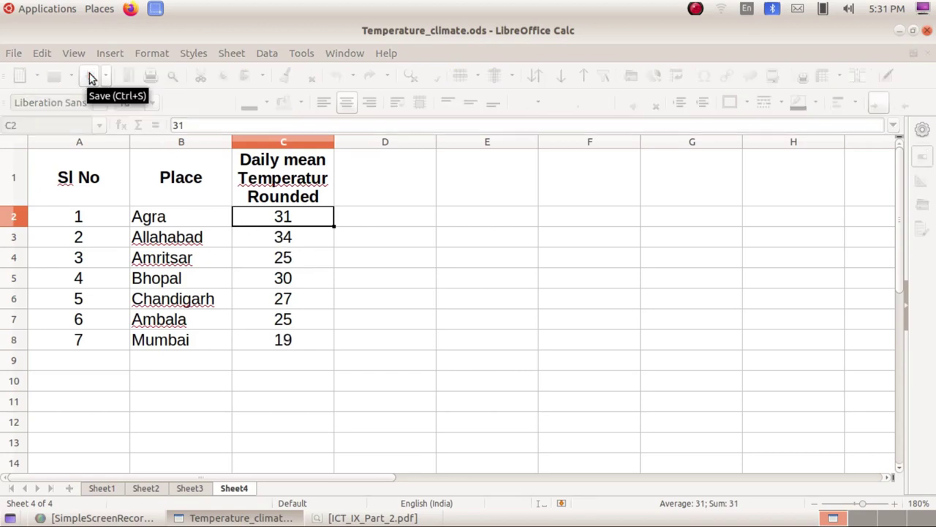